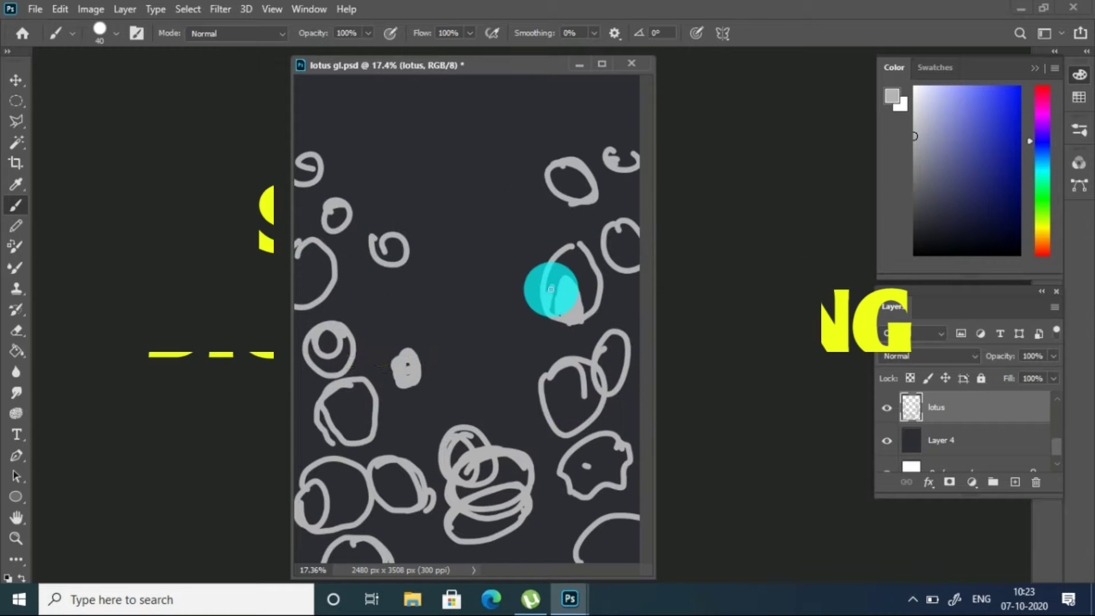
Paint the grey lotus petal outline and a zigzag petal on its left
{"action": "mouse_move", "coordinate": [584, 318]}
{"action": "left_mouse_down"}
{"action": "mouse_move", "coordinate": [587, 294]}
{"action": "mouse_move", "coordinate": [554, 311]}
{"action": "left_mouse_up"}
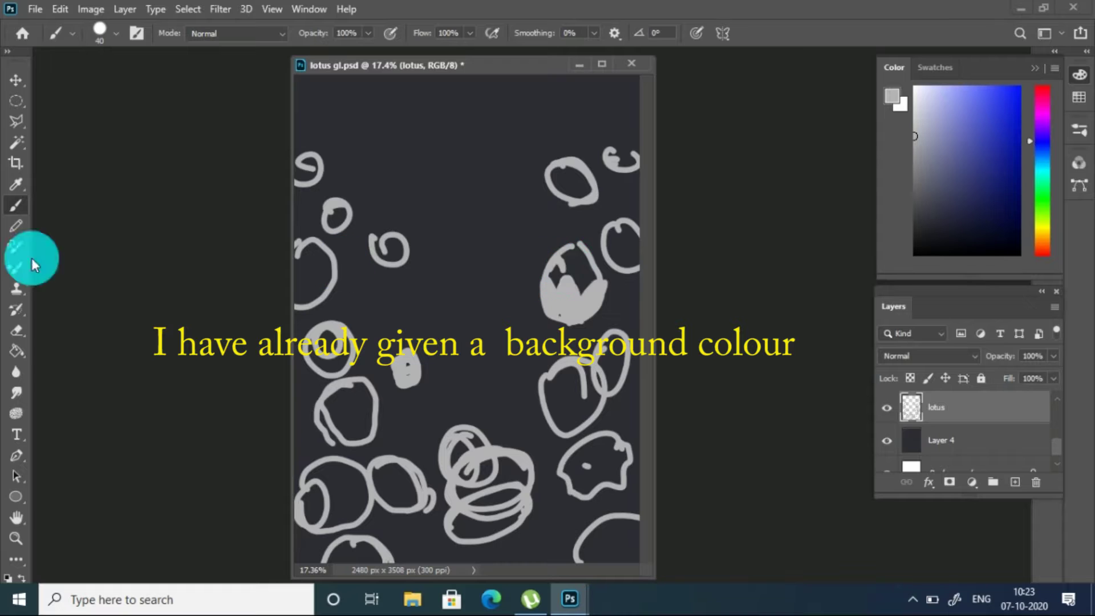
{"action": "key", "text": "e"}
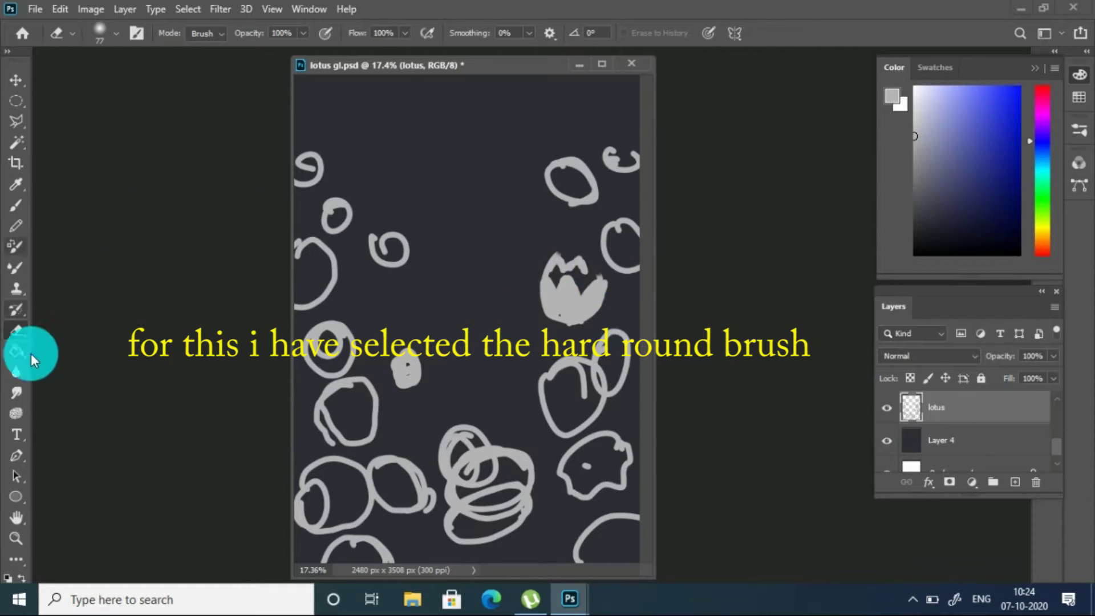
{"action": "key", "text": "b"}
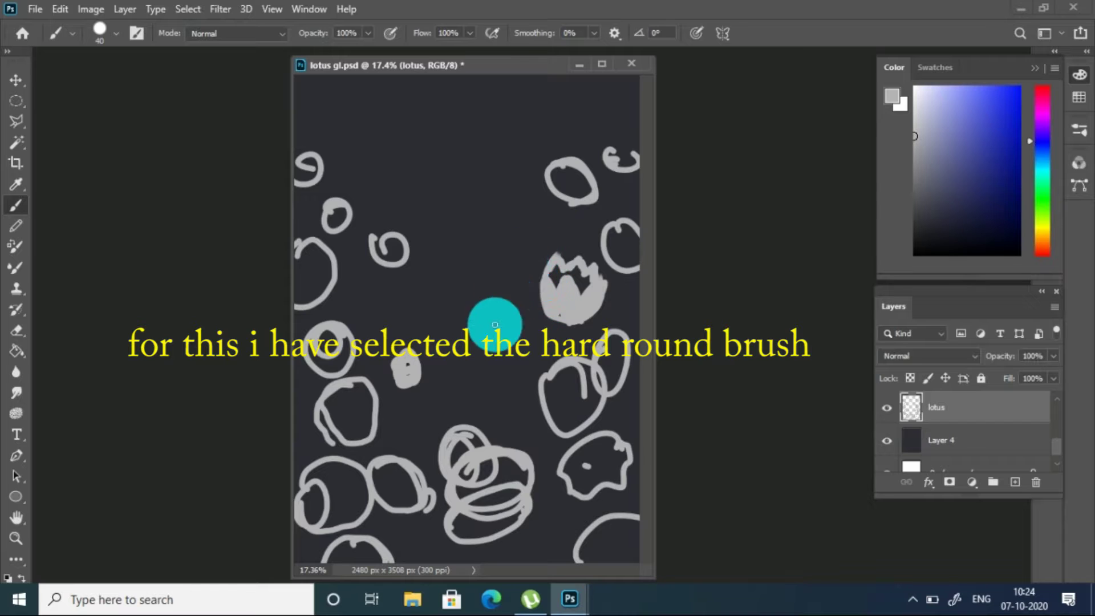
{"action": "left_click_drag", "start_coordinate": [529, 263], "coordinate": [541, 263]}
At 17 px, fill in the left petals, stem and lotus base, then zoom in on the flower
{"action": "left_click", "coordinate": [116, 33]}
{"action": "left_click_drag", "start_coordinate": [102, 85], "coordinate": [98, 84]}
{"action": "left_click", "coordinate": [522, 292]}
{"action": "left_click_drag", "start_coordinate": [523, 287], "coordinate": [543, 323]}
{"action": "mouse_move", "coordinate": [599, 364]}
{"action": "left_mouse_down"}
{"action": "mouse_move", "coordinate": [572, 326]}
{"action": "mouse_move", "coordinate": [606, 366]}
{"action": "mouse_move", "coordinate": [640, 371]}
{"action": "mouse_move", "coordinate": [589, 325]}
{"action": "mouse_move", "coordinate": [607, 332]}
{"action": "left_mouse_up"}
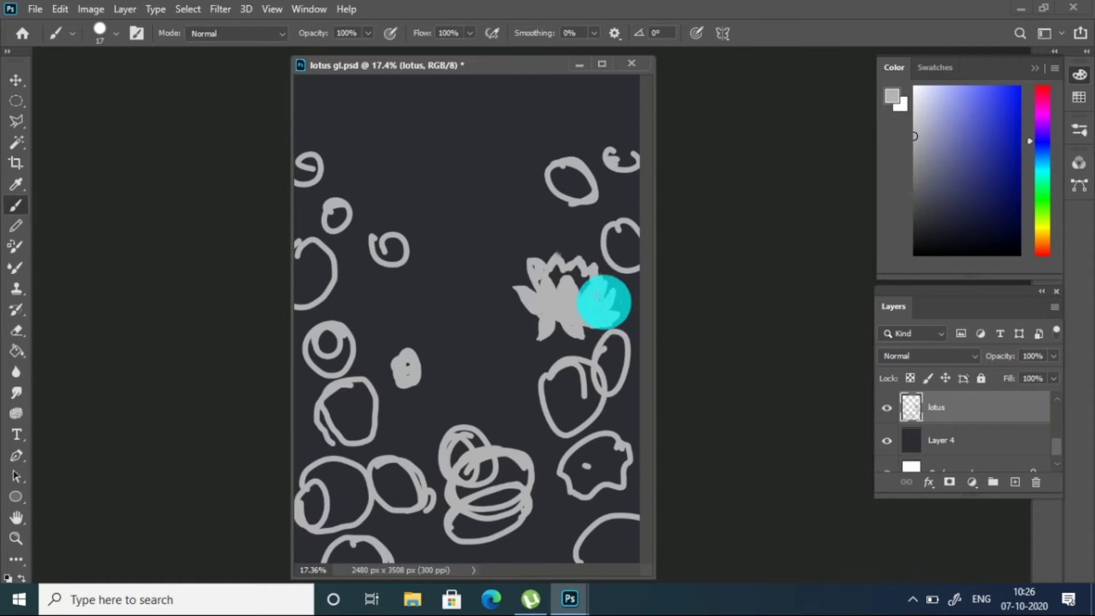
{"action": "left_click", "coordinate": [16, 537]}
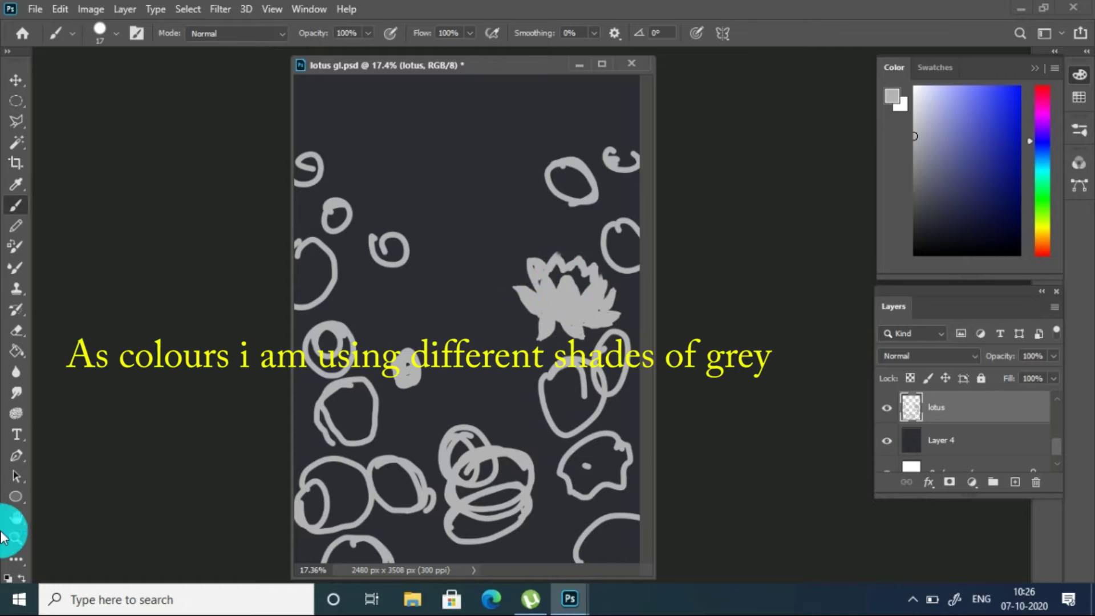
{"action": "left_click_drag", "start_coordinate": [627, 332], "coordinate": [701, 335]}
{"action": "left_click", "coordinate": [701, 335]}
At 50% zoom, brush darker bluish-grey shading onto the lower, centre and right petals
{"action": "left_click", "coordinate": [770, 303]}
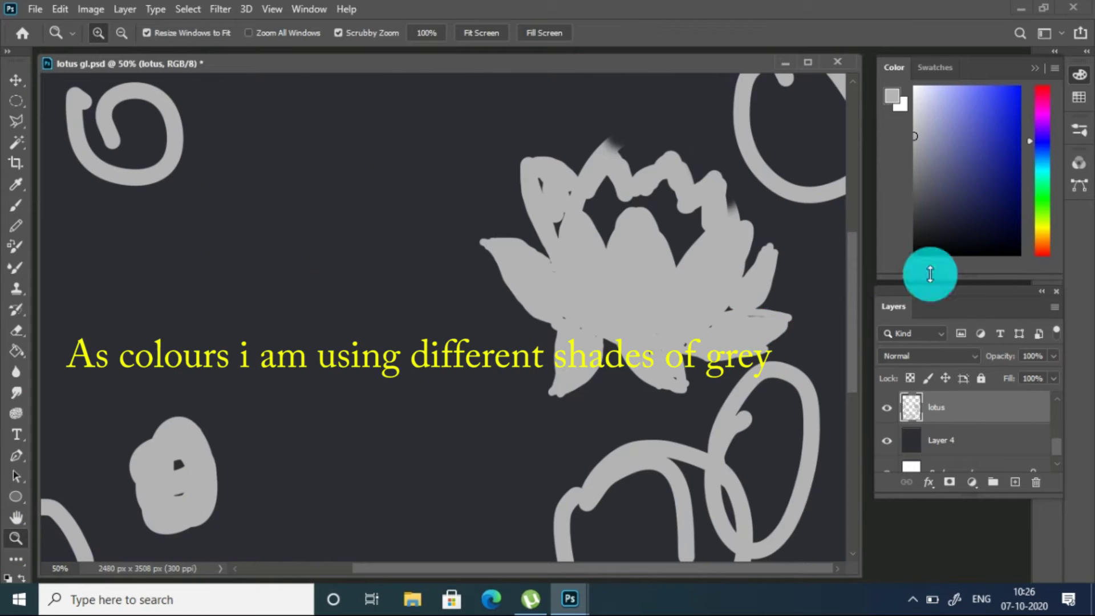
{"action": "key", "text": "b"}
{"action": "left_click", "coordinate": [117, 33]}
{"action": "left_click", "coordinate": [122, 345]}
{"action": "left_click_drag", "start_coordinate": [557, 415], "coordinate": [642, 347]}
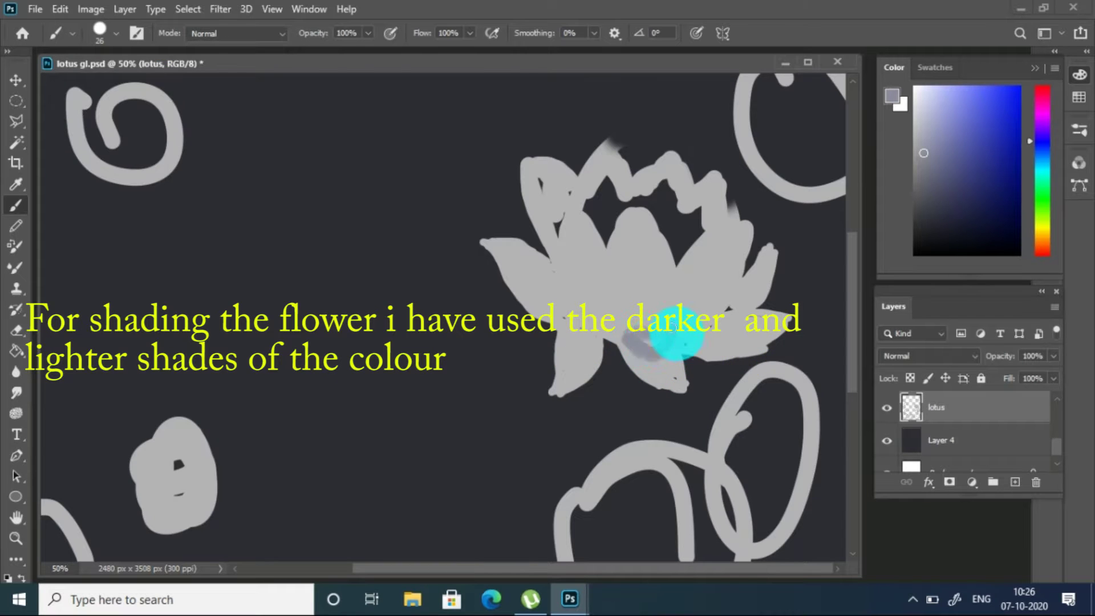
{"action": "left_click_drag", "start_coordinate": [665, 348], "coordinate": [656, 362]}
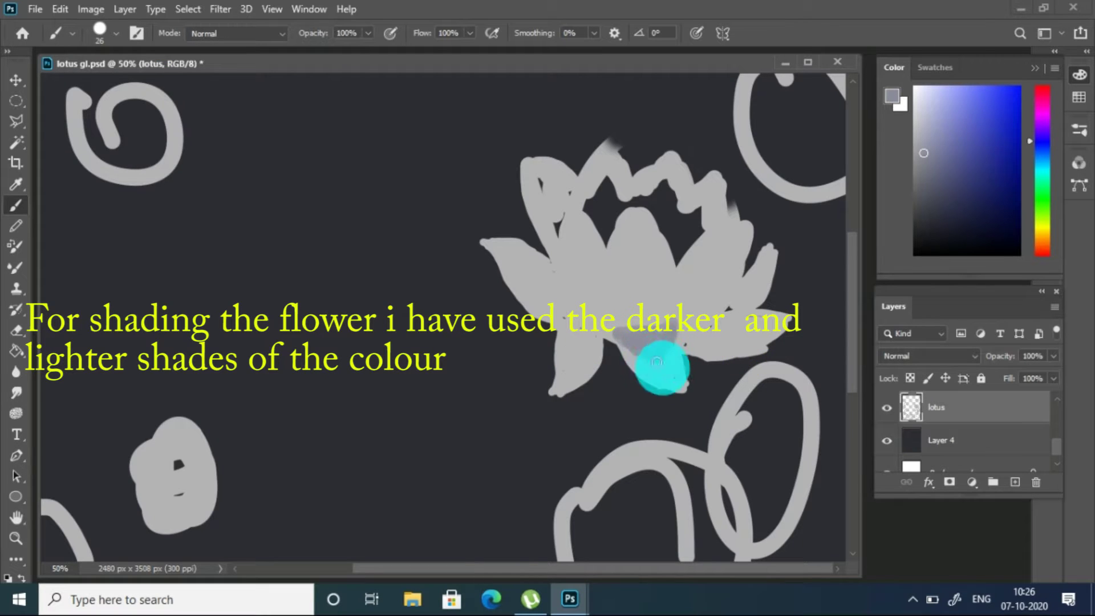
{"action": "mouse_move", "coordinate": [660, 249]}
{"action": "left_mouse_down"}
{"action": "mouse_move", "coordinate": [721, 310]}
{"action": "mouse_move", "coordinate": [750, 234]}
{"action": "mouse_move", "coordinate": [745, 320]}
{"action": "mouse_move", "coordinate": [666, 346]}
{"action": "mouse_move", "coordinate": [770, 342]}
{"action": "mouse_move", "coordinate": [703, 348]}
{"action": "mouse_move", "coordinate": [628, 286]}
{"action": "mouse_move", "coordinate": [671, 370]}
{"action": "mouse_move", "coordinate": [733, 354]}
{"action": "mouse_move", "coordinate": [733, 337]}
{"action": "mouse_move", "coordinate": [706, 350]}
{"action": "mouse_move", "coordinate": [751, 341]}
{"action": "mouse_move", "coordinate": [745, 318]}
{"action": "mouse_move", "coordinate": [773, 326]}
{"action": "left_mouse_up"}
Touch up a petal tip in light grey and extend the lower-left petal downward
{"action": "left_click", "coordinate": [684, 280], "text": "alt"}
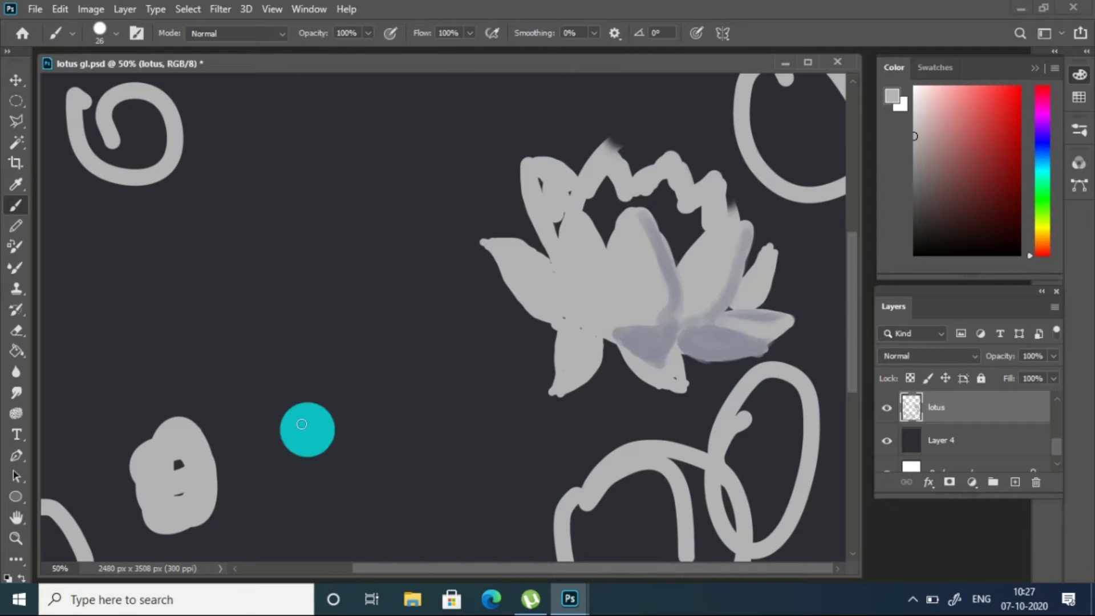
{"action": "left_click_drag", "start_coordinate": [560, 353], "coordinate": [567, 378]}
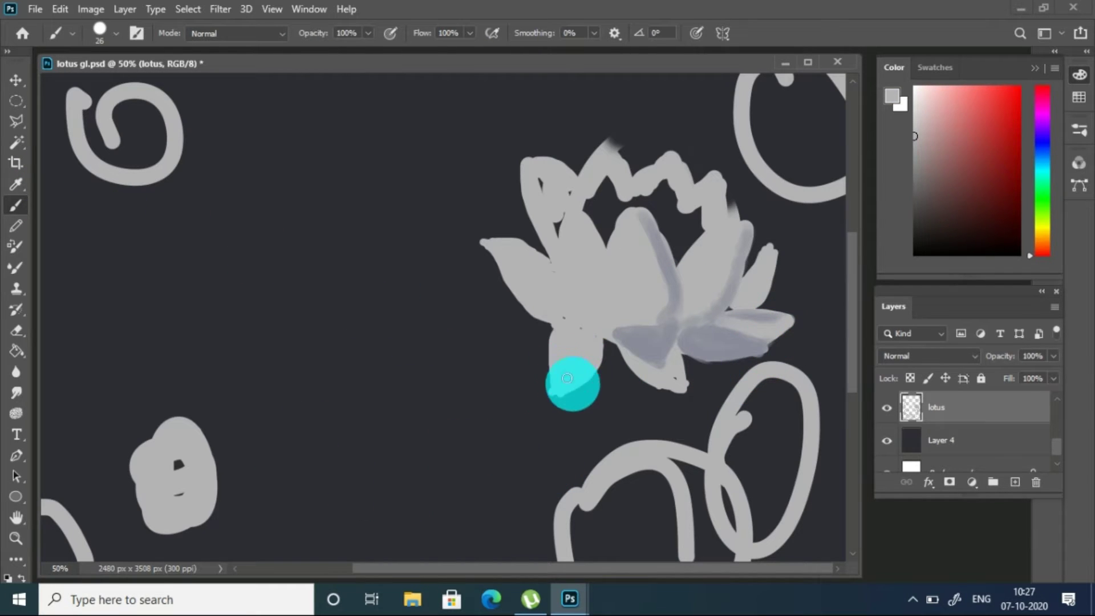
{"action": "left_click", "coordinate": [631, 328], "text": "alt"}
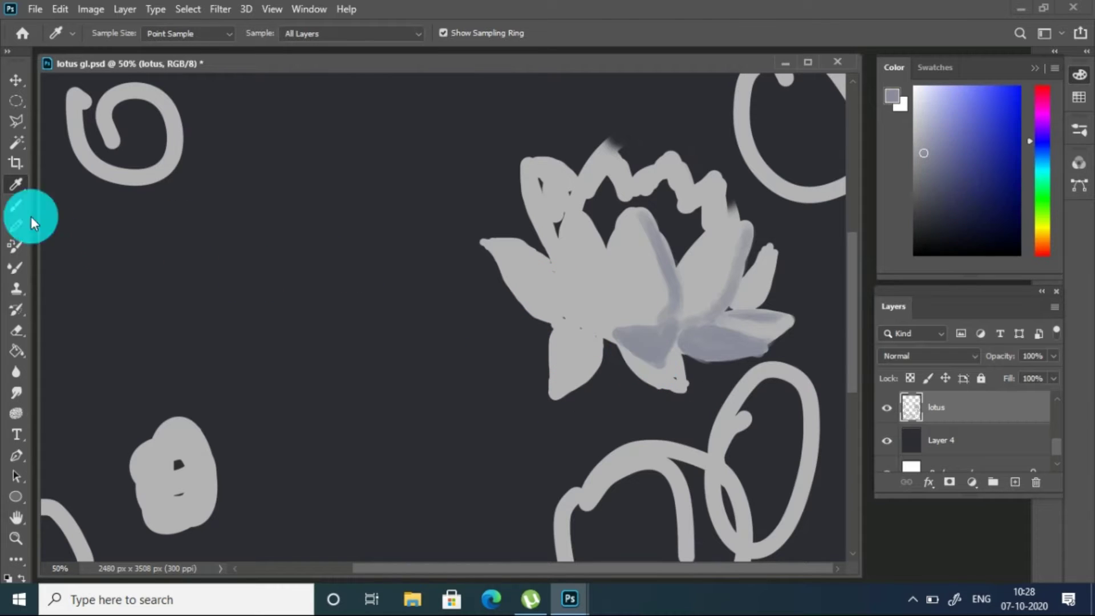
Shade the left and upper-left petals bluish grey, adding a light 9 px stroke inside
{"action": "left_click_drag", "start_coordinate": [514, 261], "coordinate": [590, 317]}
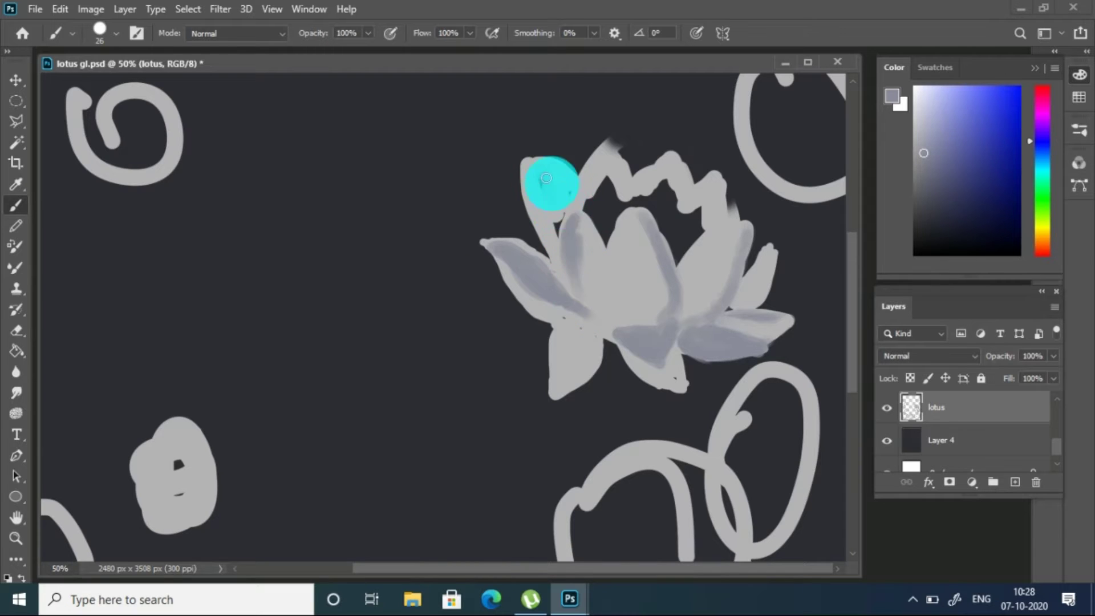
{"action": "left_click_drag", "start_coordinate": [558, 211], "coordinate": [569, 189]}
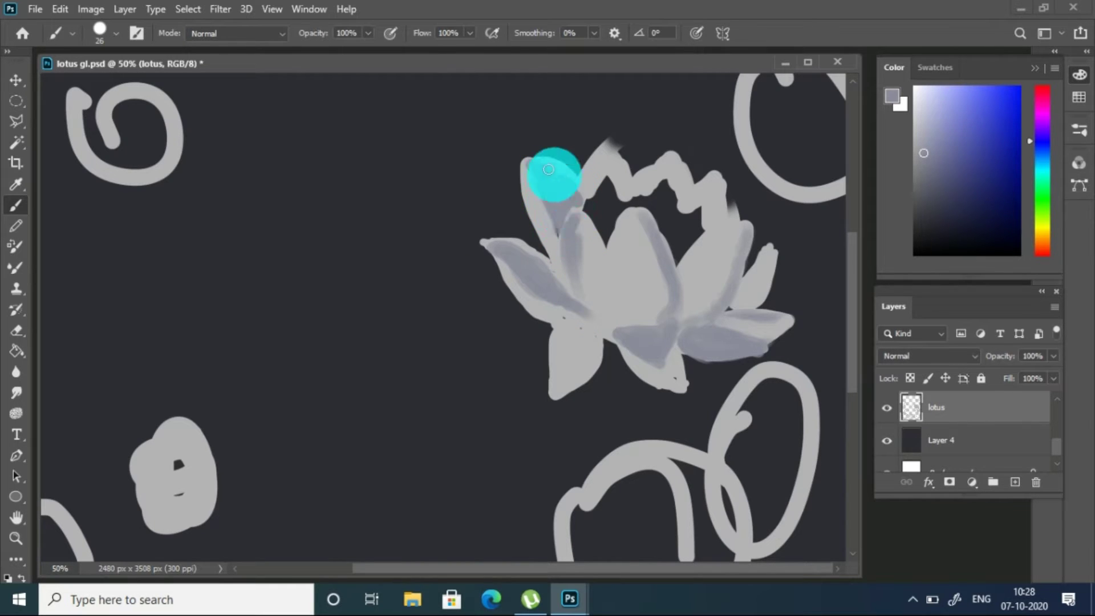
{"action": "left_click", "coordinate": [532, 175], "text": "alt"}
{"action": "left_click", "coordinate": [108, 31]}
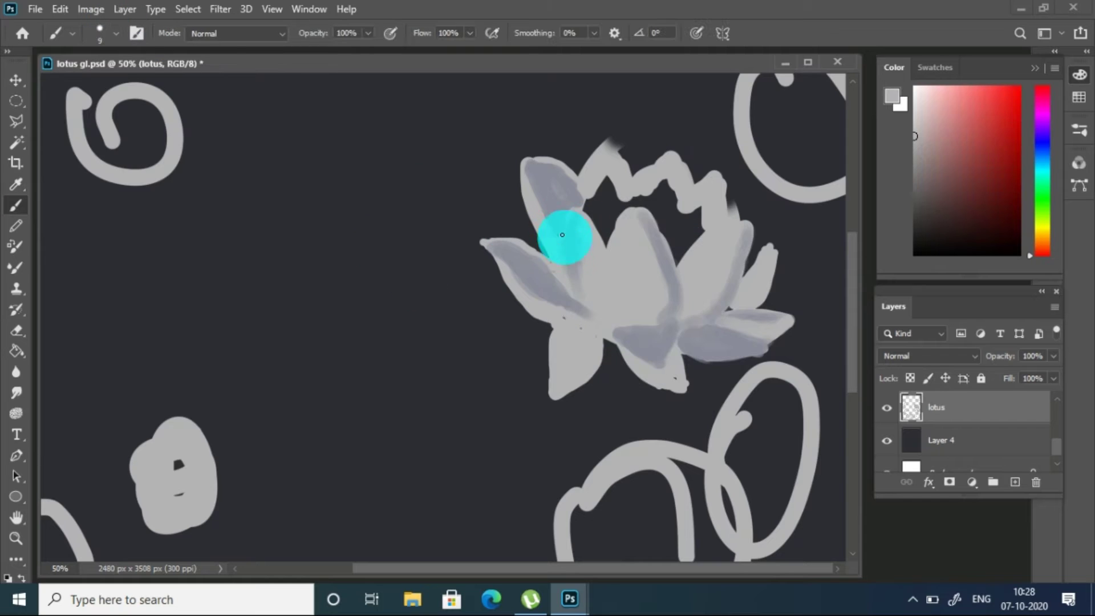
{"action": "left_click_drag", "start_coordinate": [597, 190], "coordinate": [602, 231]}
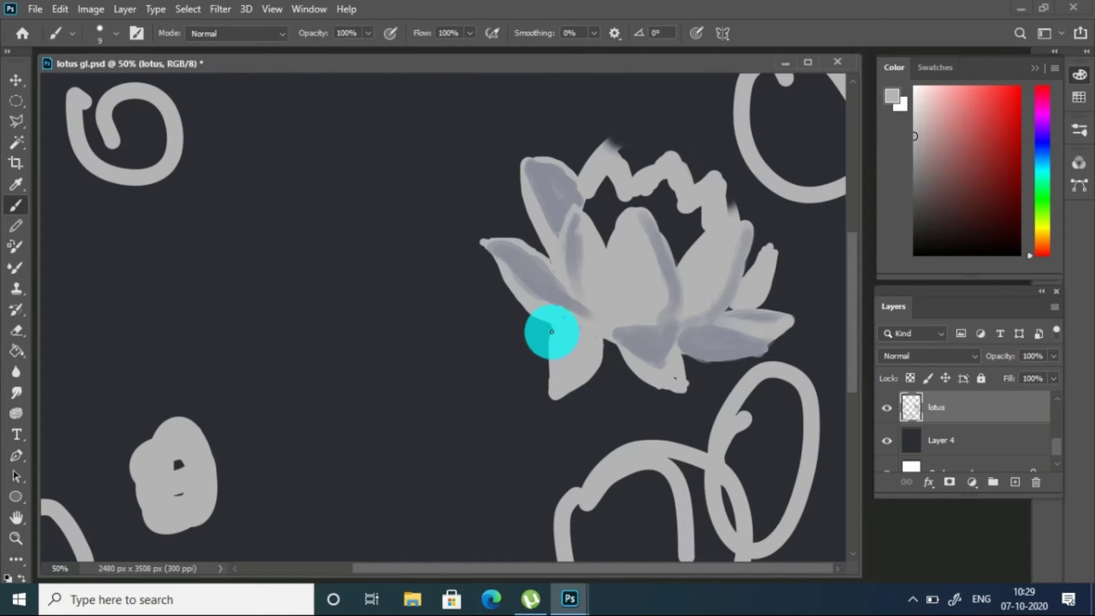
With a 14 px brush, smooth the upper-right petal outline in bluish grey, then return to light grey
{"action": "left_click", "coordinate": [108, 33]}
{"action": "left_click_drag", "start_coordinate": [74, 54], "coordinate": [86, 54]}
{"action": "key", "text": "Return"}
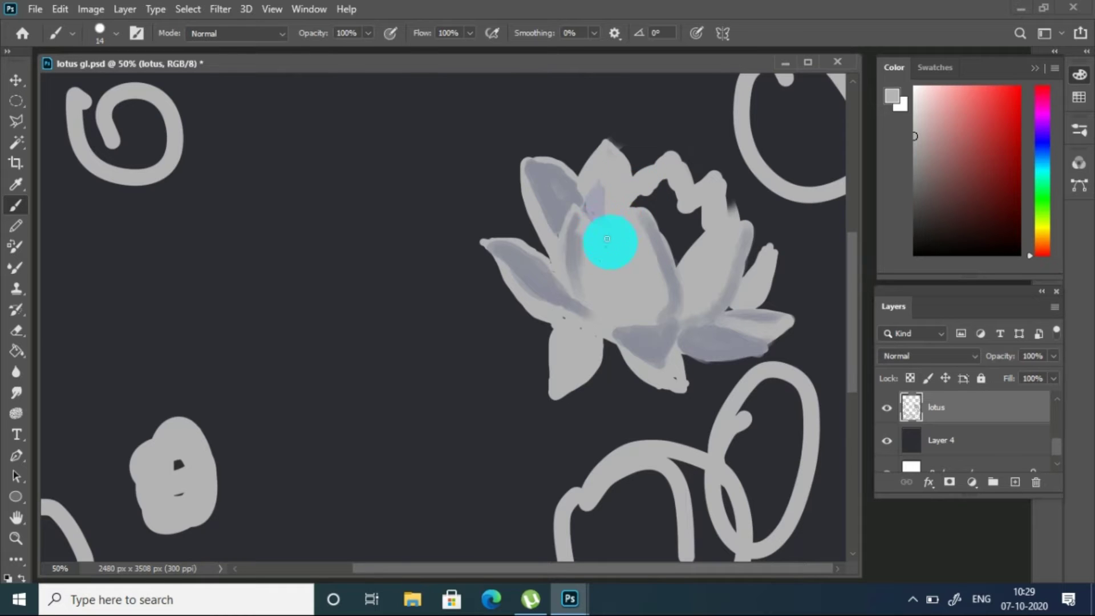
{"action": "left_click", "coordinate": [665, 237], "text": "alt"}
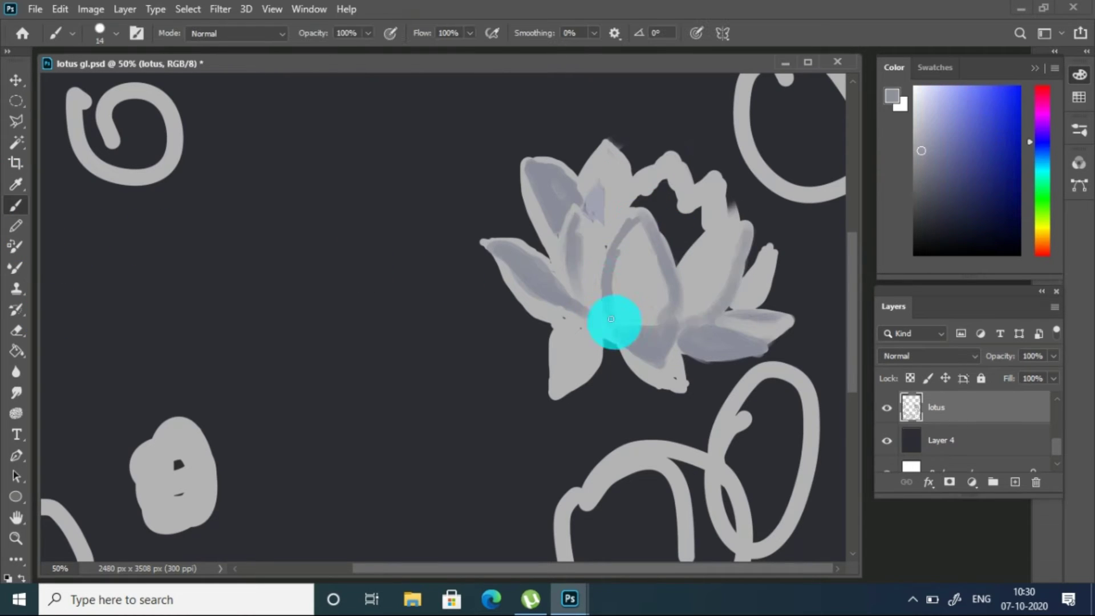
{"action": "mouse_move", "coordinate": [630, 187]}
{"action": "left_mouse_down"}
{"action": "mouse_move", "coordinate": [692, 196]}
{"action": "mouse_move", "coordinate": [679, 232]}
{"action": "mouse_move", "coordinate": [691, 214]}
{"action": "left_mouse_up"}
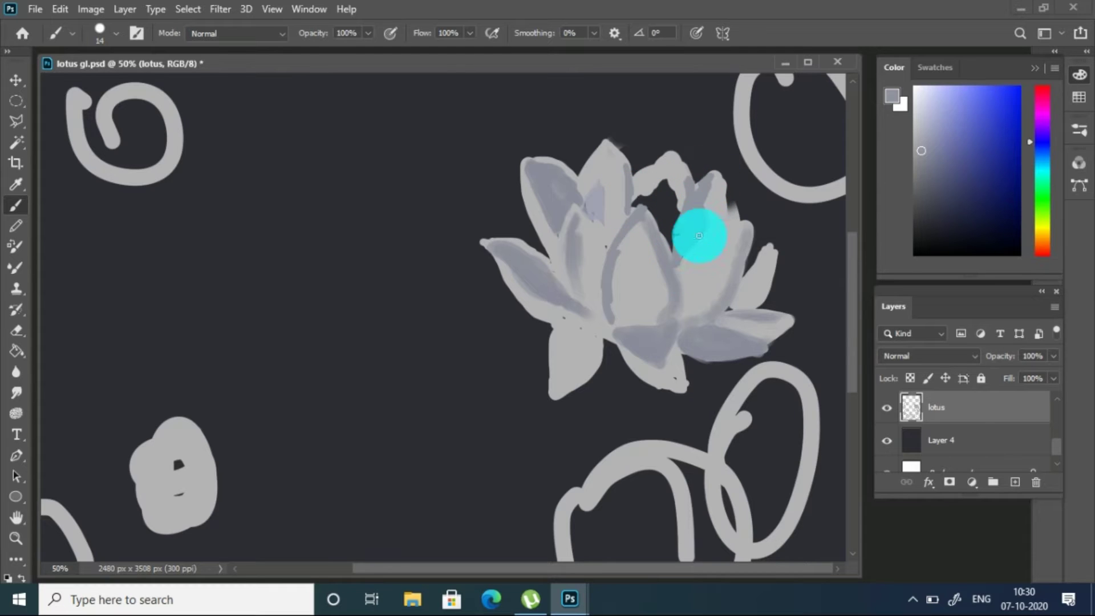
{"action": "left_click", "coordinate": [623, 276], "text": "alt"}
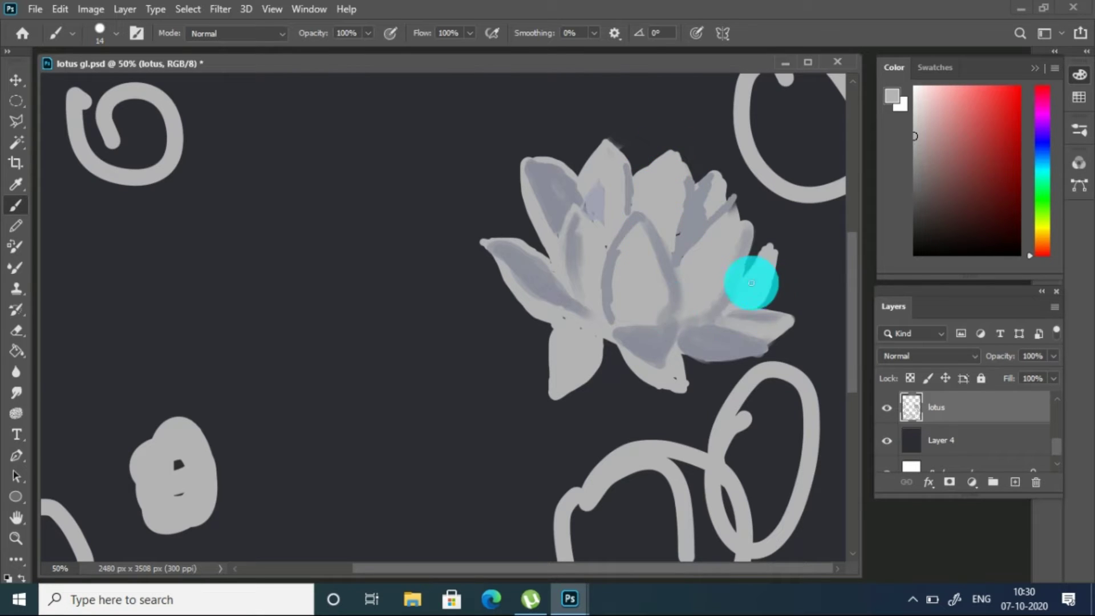
{"action": "left_click", "coordinate": [16, 392]}
{"action": "left_click", "coordinate": [117, 35]}
{"action": "left_click", "coordinate": [610, 279]}
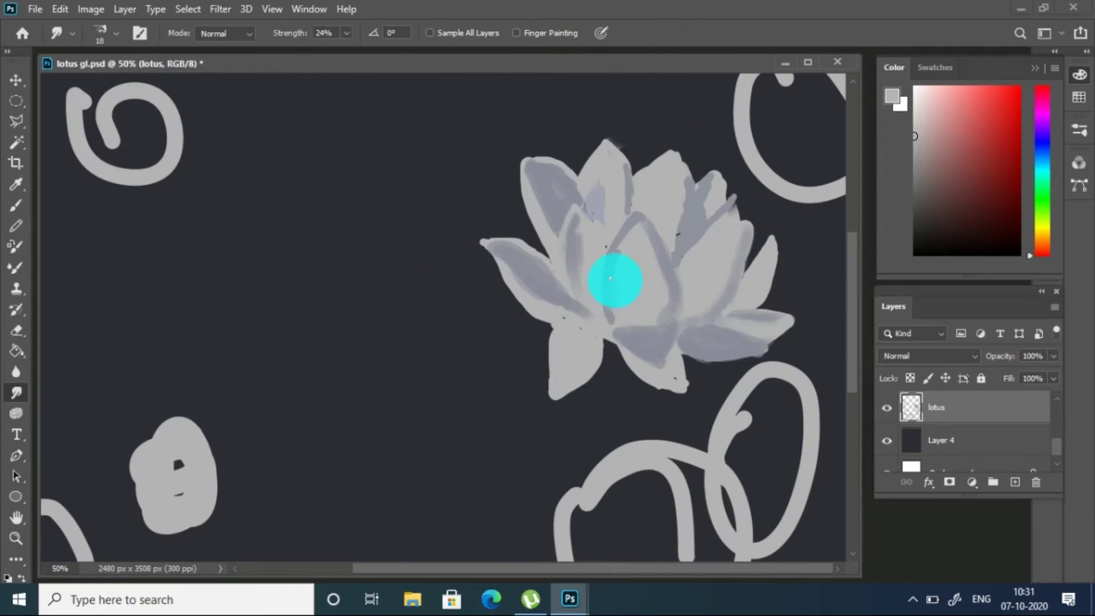
Smudge the dark petal line and centre-petal shading into the grey at 24% strength
{"action": "mouse_move", "coordinate": [650, 241]}
{"action": "left_mouse_down"}
{"action": "mouse_move", "coordinate": [673, 342]}
{"action": "mouse_move", "coordinate": [631, 348]}
{"action": "mouse_move", "coordinate": [649, 287]}
{"action": "left_mouse_up"}
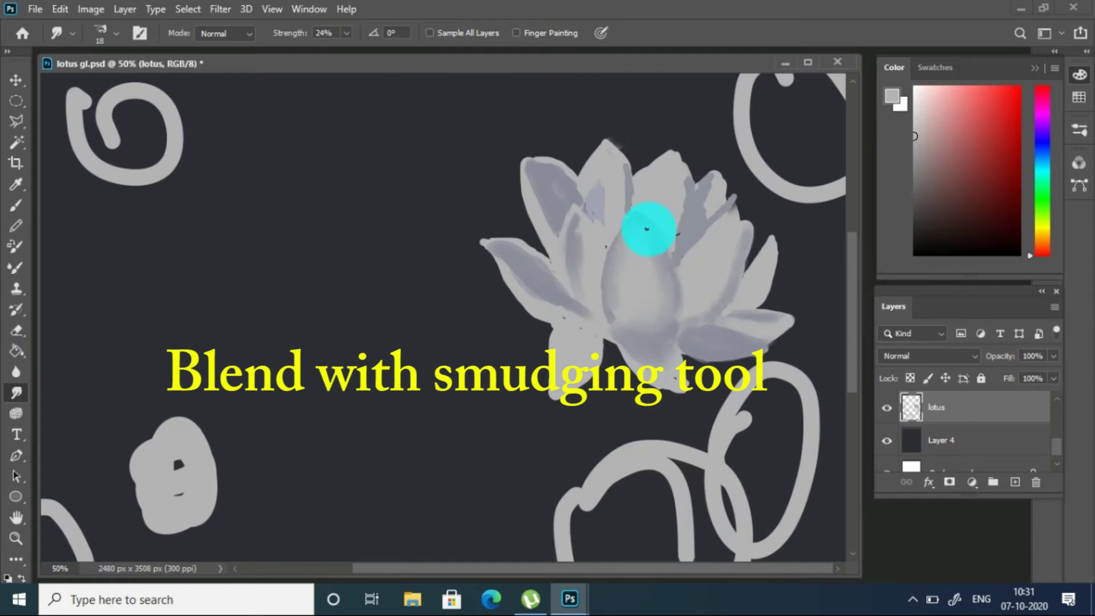
{"action": "left_click_drag", "start_coordinate": [644, 335], "coordinate": [655, 297]}
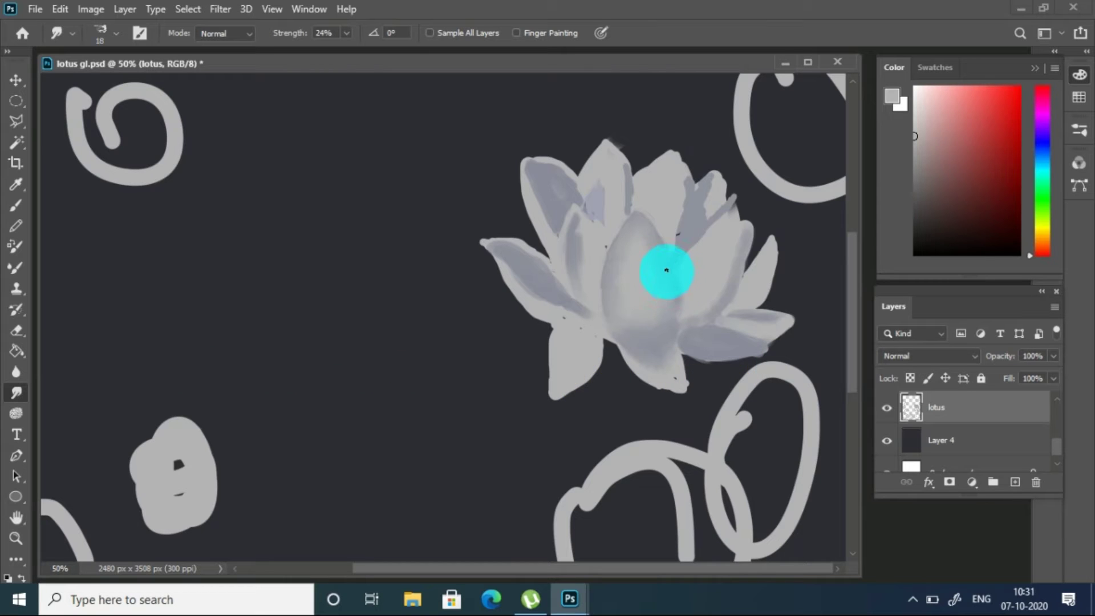
{"action": "left_click", "coordinate": [100, 32]}
{"action": "left_click", "coordinate": [16, 206]}
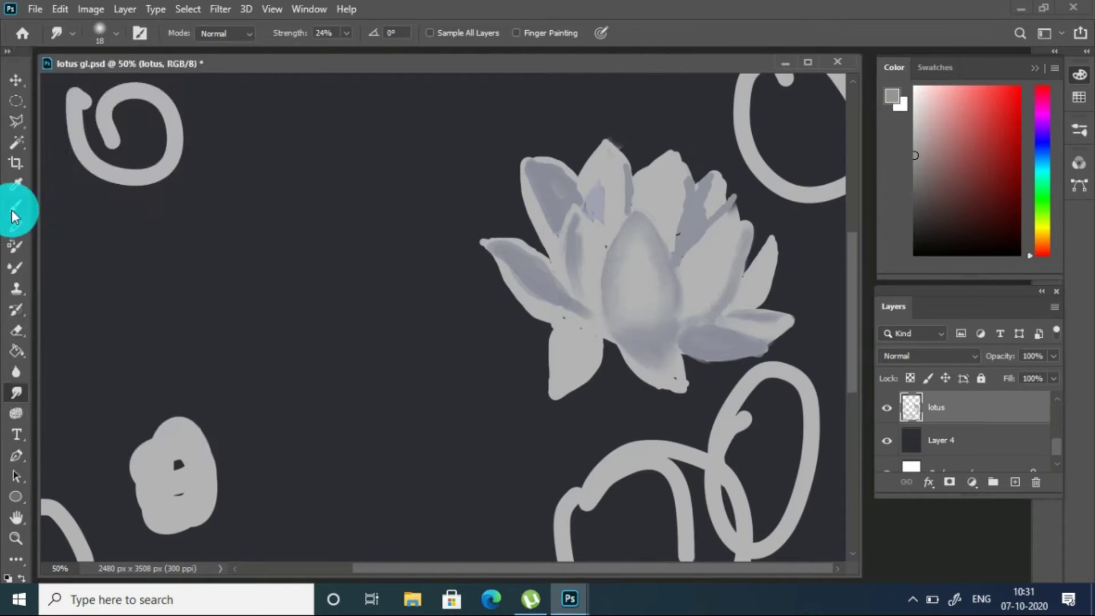
{"action": "left_click", "coordinate": [106, 33]}
{"action": "key", "text": "Return"}
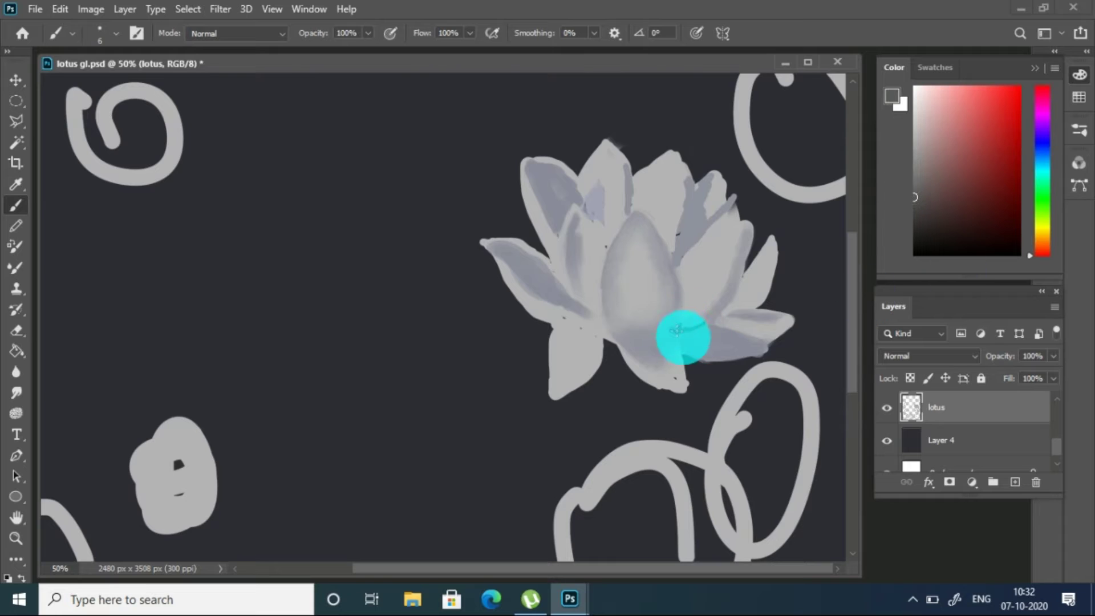
Paint a dark line along the flower base and smudge it with a 15 px tip
{"action": "left_click_drag", "start_coordinate": [676, 331], "coordinate": [626, 347]}
{"action": "left_click_drag", "start_coordinate": [707, 322], "coordinate": [731, 311]}
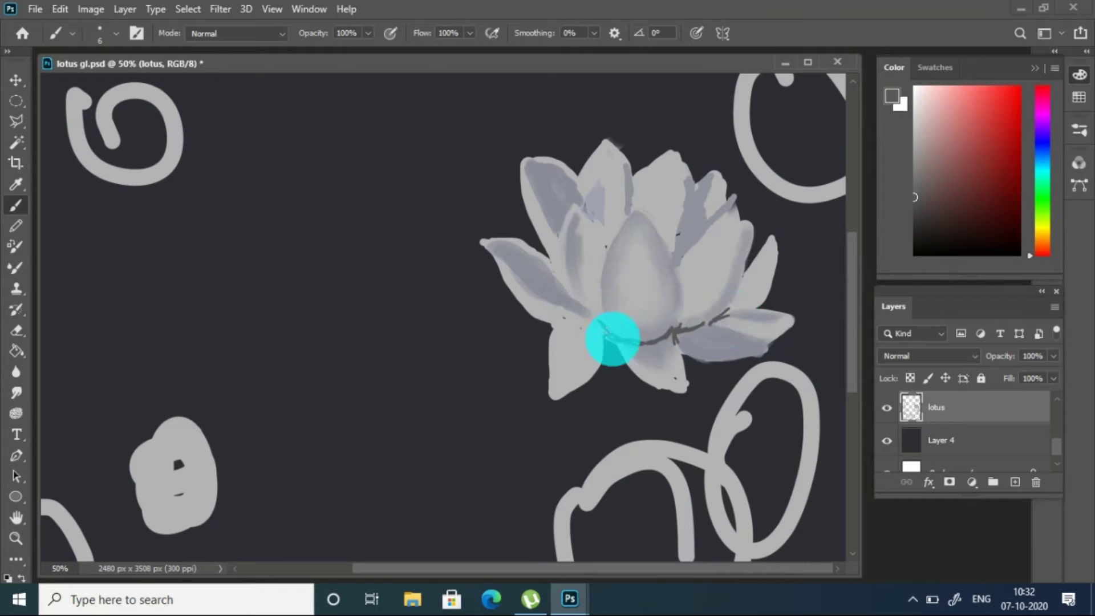
{"action": "left_click", "coordinate": [16, 392]}
{"action": "left_click", "coordinate": [100, 32]}
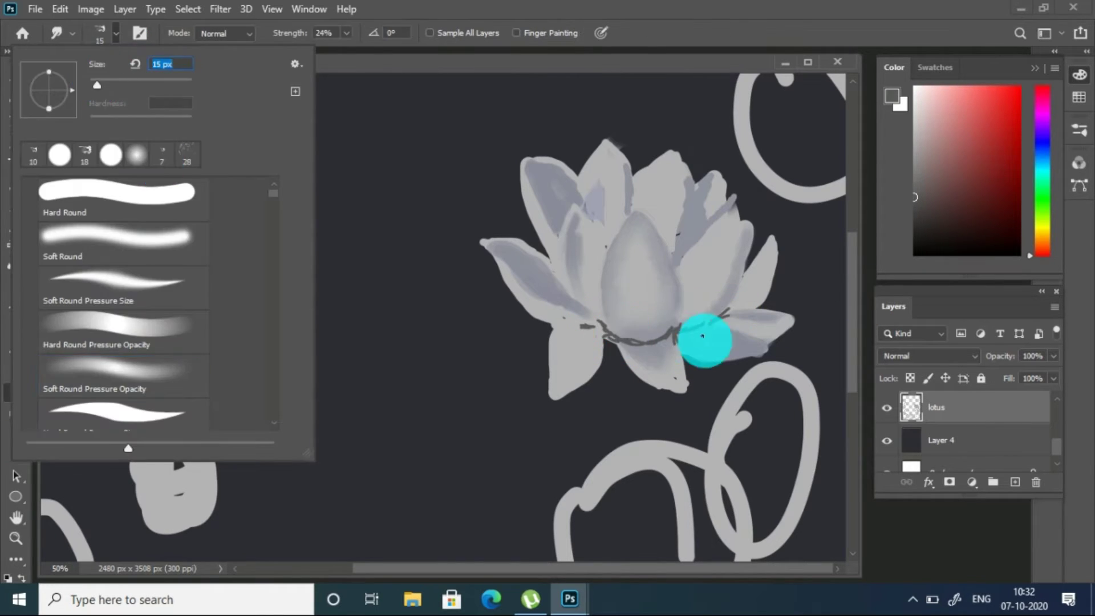
{"action": "key", "text": "Return"}
{"action": "mouse_move", "coordinate": [693, 325]}
{"action": "left_mouse_down"}
{"action": "mouse_move", "coordinate": [714, 325]}
{"action": "mouse_move", "coordinate": [665, 342]}
{"action": "mouse_move", "coordinate": [629, 342]}
{"action": "mouse_move", "coordinate": [610, 329]}
{"action": "mouse_move", "coordinate": [677, 335]}
{"action": "left_mouse_up"}
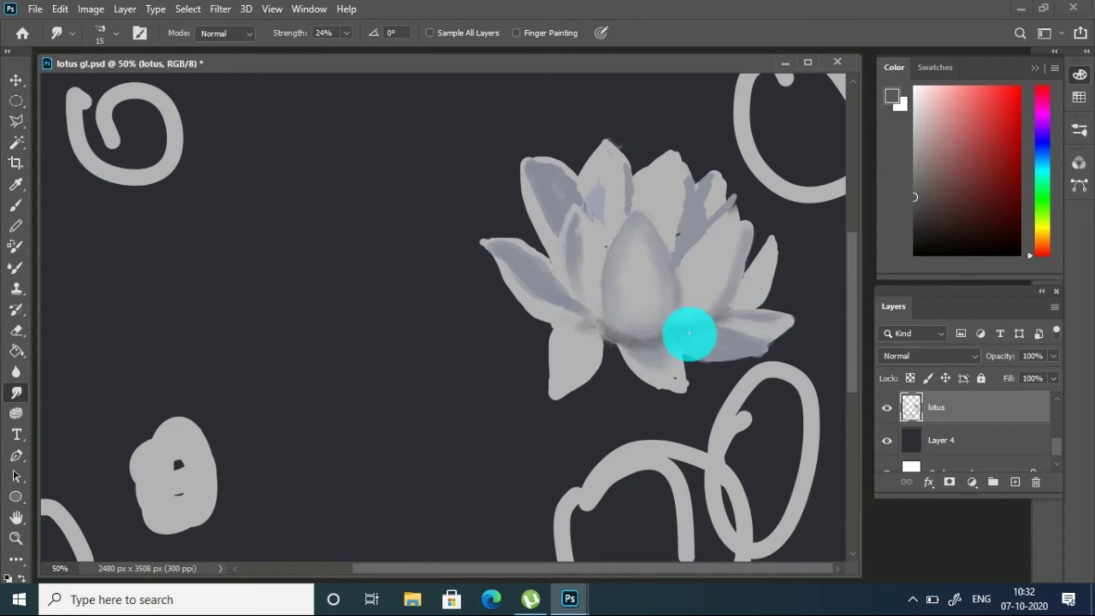
Set a hard round 44 px eraser tip and sample the flower's grey for painting
{"action": "key", "text": "e"}
{"action": "right_click", "coordinate": [123, 98]}
{"action": "left_click", "coordinate": [103, 186]}
{"action": "key", "text": "Return"}
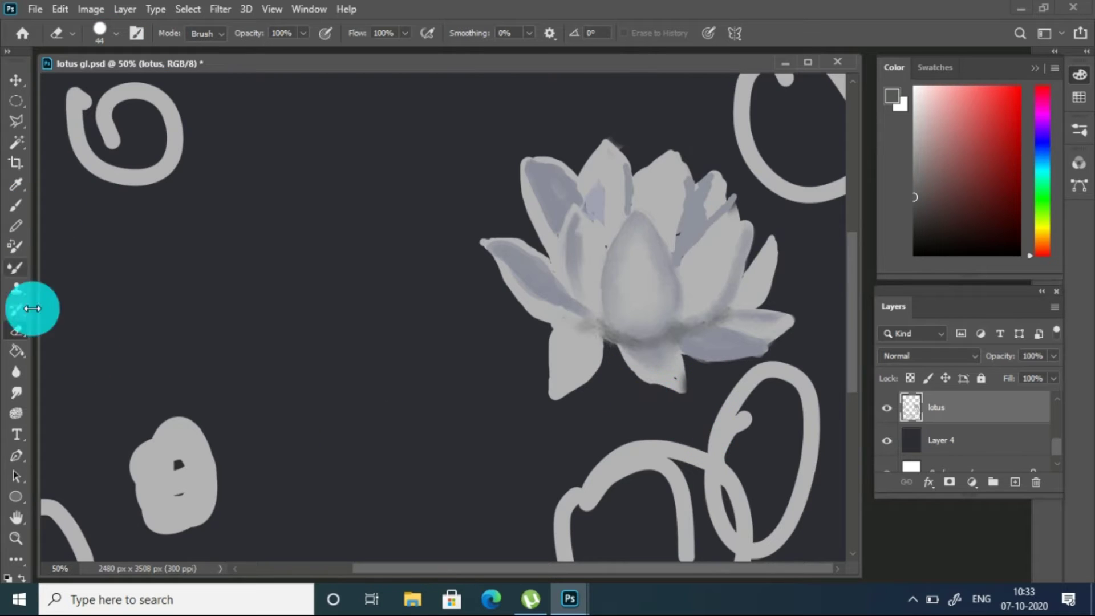
{"action": "left_click", "coordinate": [16, 184]}
{"action": "left_click", "coordinate": [553, 276]}
{"action": "key", "text": "b"}
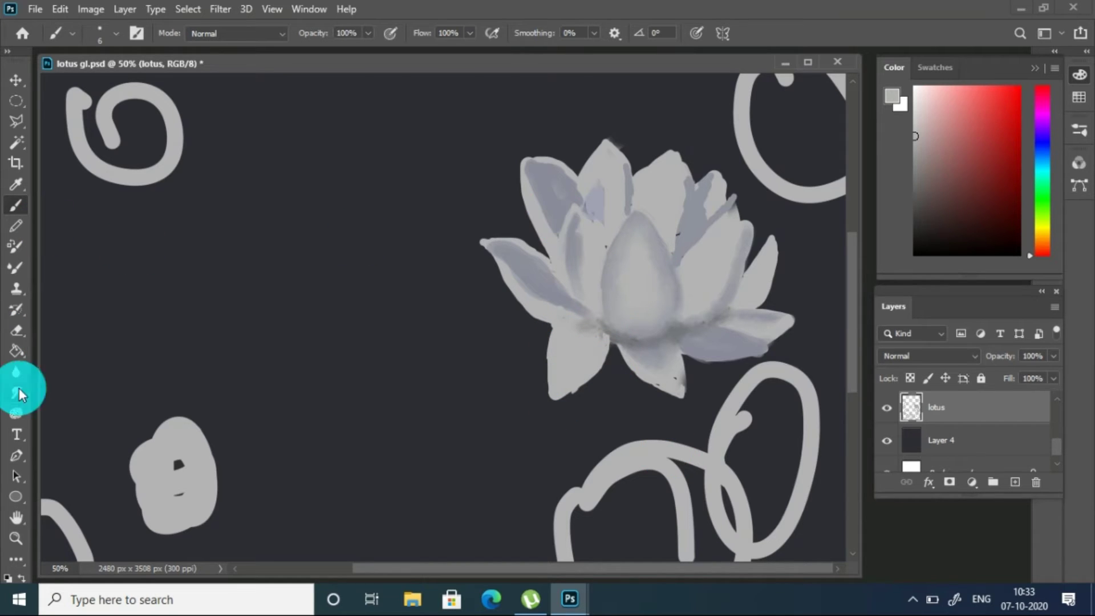
Alternate smudging and erasing on the lotus petals, then choose a different brush preset
{"action": "left_click", "coordinate": [16, 392]}
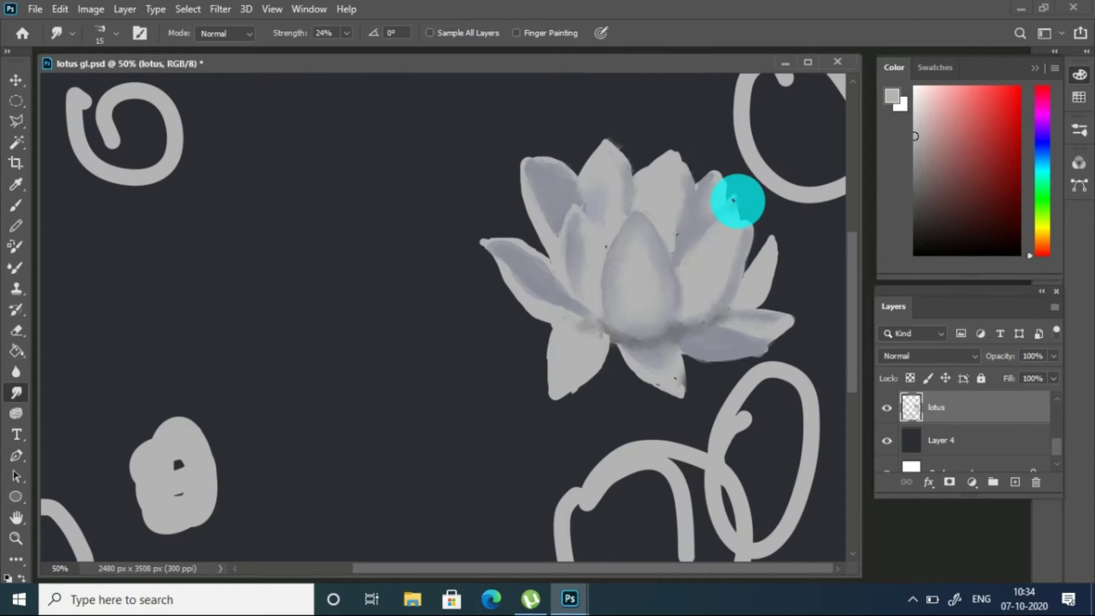
{"action": "left_click", "coordinate": [16, 330]}
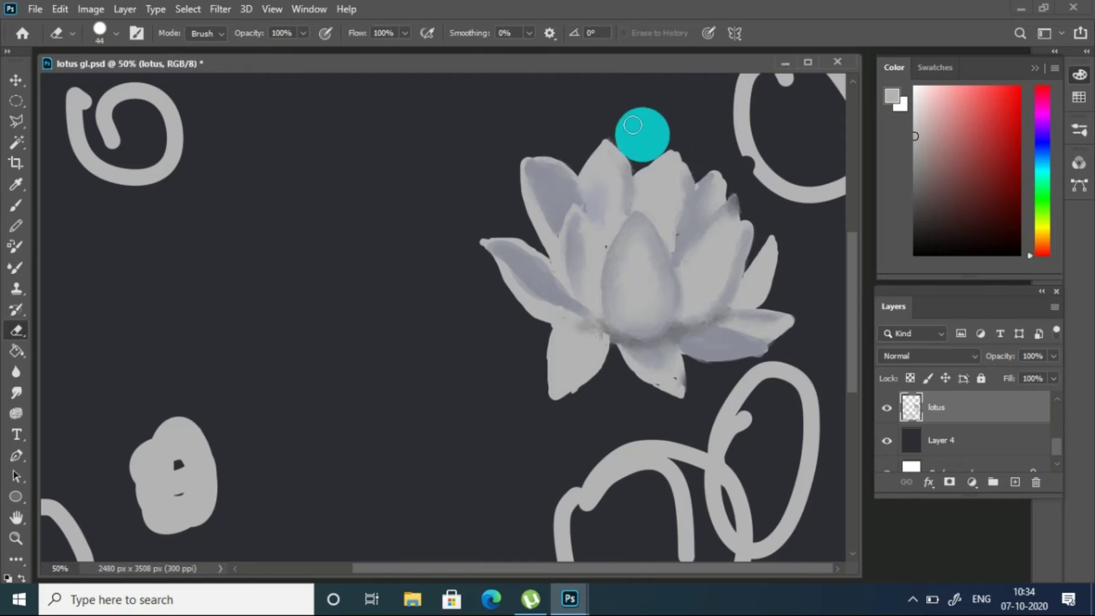
{"action": "left_click", "coordinate": [16, 393]}
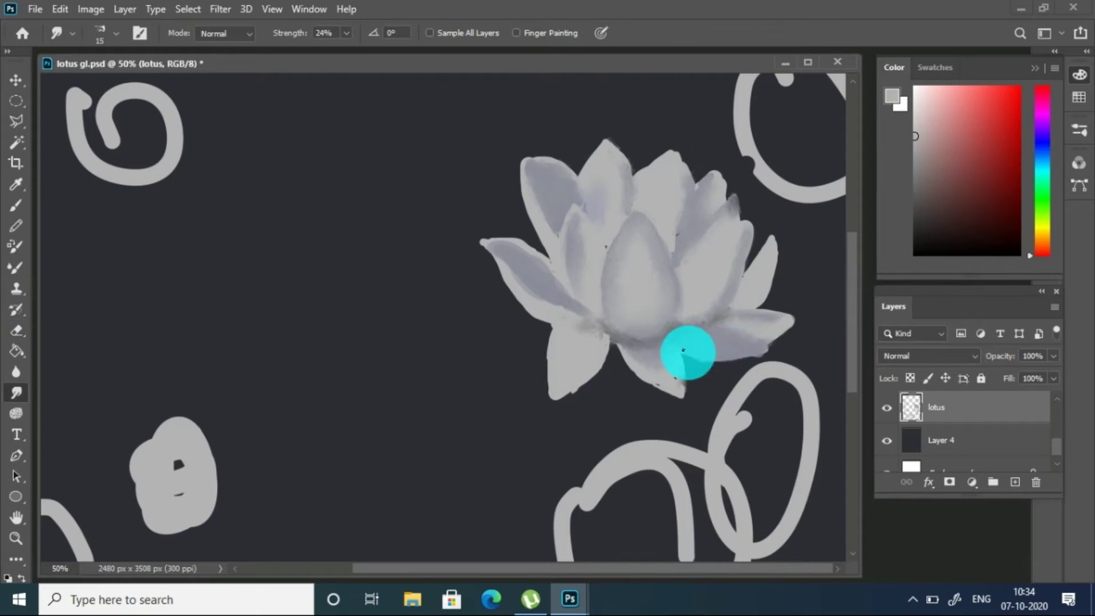
{"action": "key", "text": "b"}
{"action": "left_click", "coordinate": [116, 33]}
{"action": "left_click", "coordinate": [85, 329]}
{"action": "left_click", "coordinate": [638, 274]}
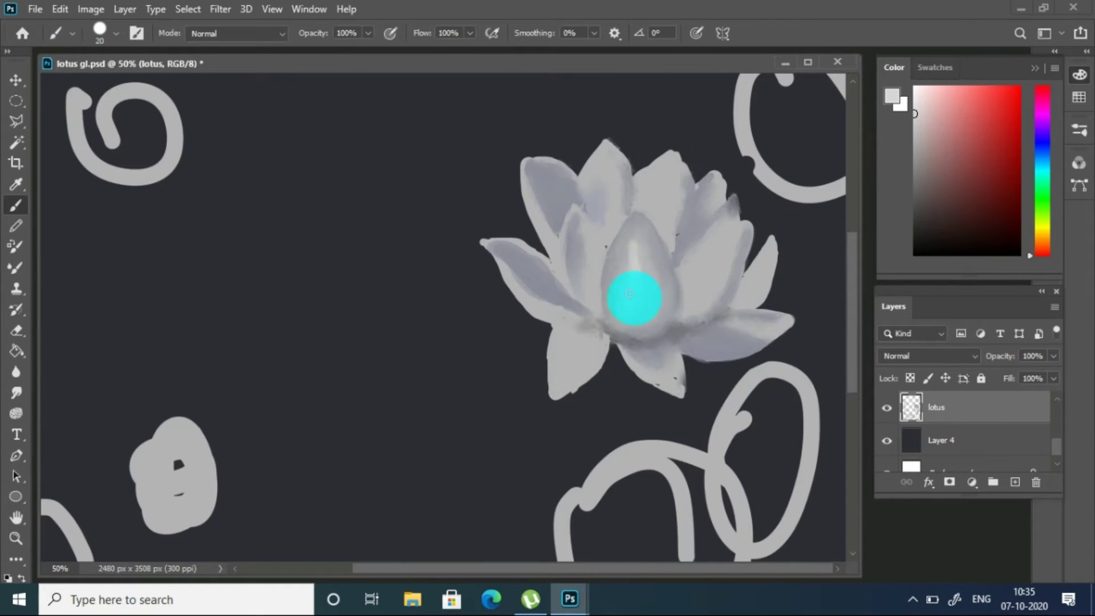
Brush a bright highlight onto the upper-right petal with a 53 px soft round brush
{"action": "left_click", "coordinate": [116, 33]}
{"action": "left_click", "coordinate": [86, 382]}
{"action": "left_click", "coordinate": [637, 305]}
{"action": "mouse_move", "coordinate": [684, 228]}
{"action": "left_mouse_down"}
{"action": "mouse_move", "coordinate": [665, 207]}
{"action": "mouse_move", "coordinate": [612, 197]}
{"action": "left_mouse_up"}
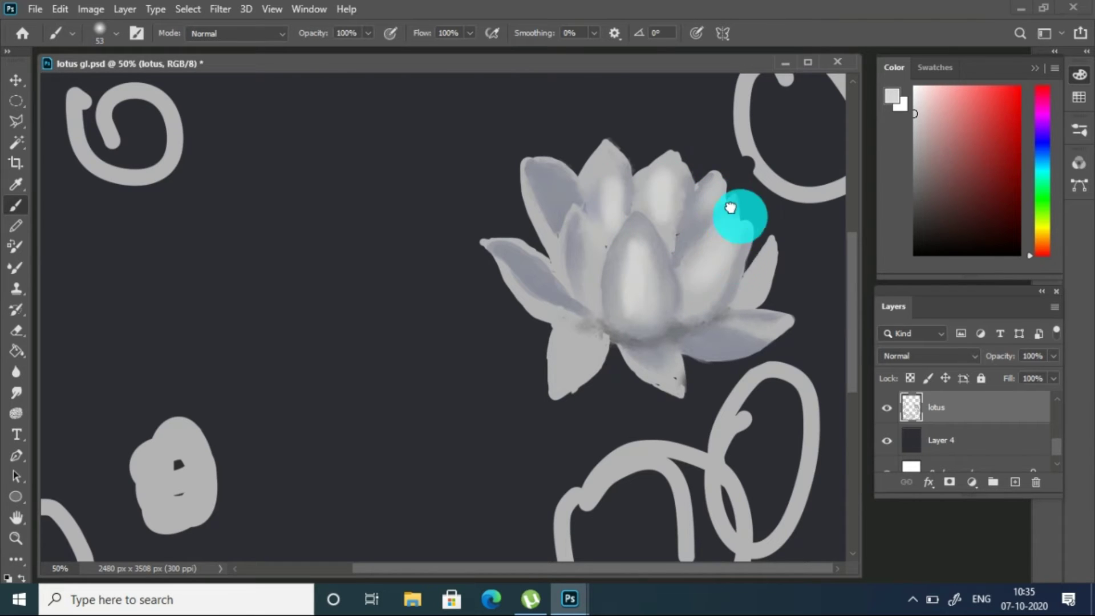
Zoom in and, at 26 px, darken the lower-left petal and lighten the right petal
{"action": "left_click", "coordinate": [112, 32]}
{"action": "key", "text": "Escape"}
{"action": "key", "text": "ctrl+plus"}
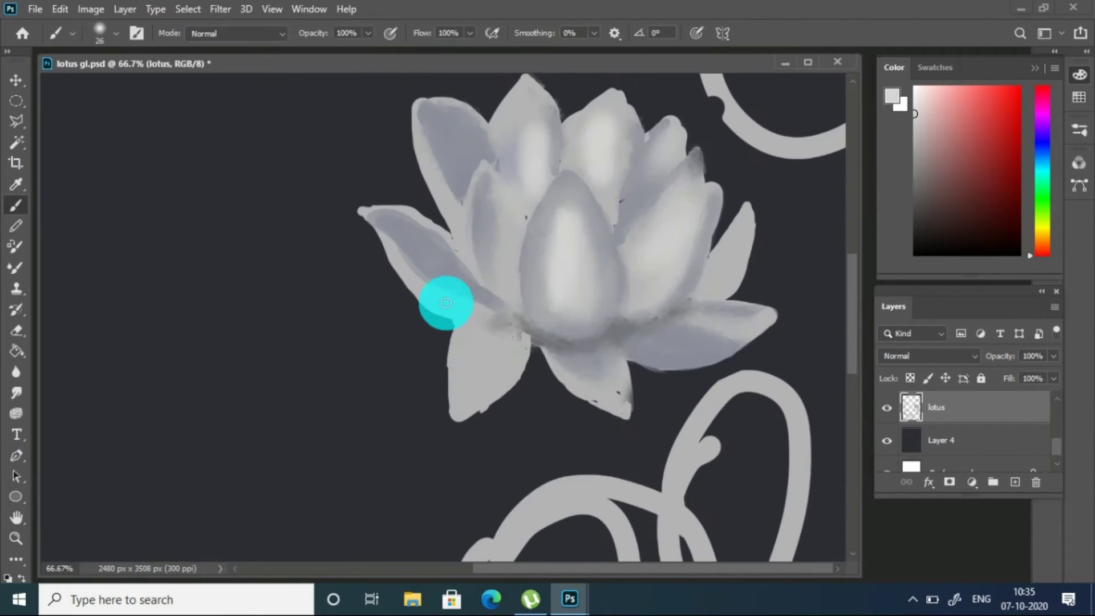
{"action": "key", "text": "bracketleft"}
{"action": "key", "text": "bracketleft"}
{"action": "key", "text": "bracketleft"}
{"action": "mouse_move", "coordinate": [467, 324]}
{"action": "left_mouse_down"}
{"action": "mouse_move", "coordinate": [496, 372]}
{"action": "mouse_move", "coordinate": [533, 342]}
{"action": "left_mouse_up"}
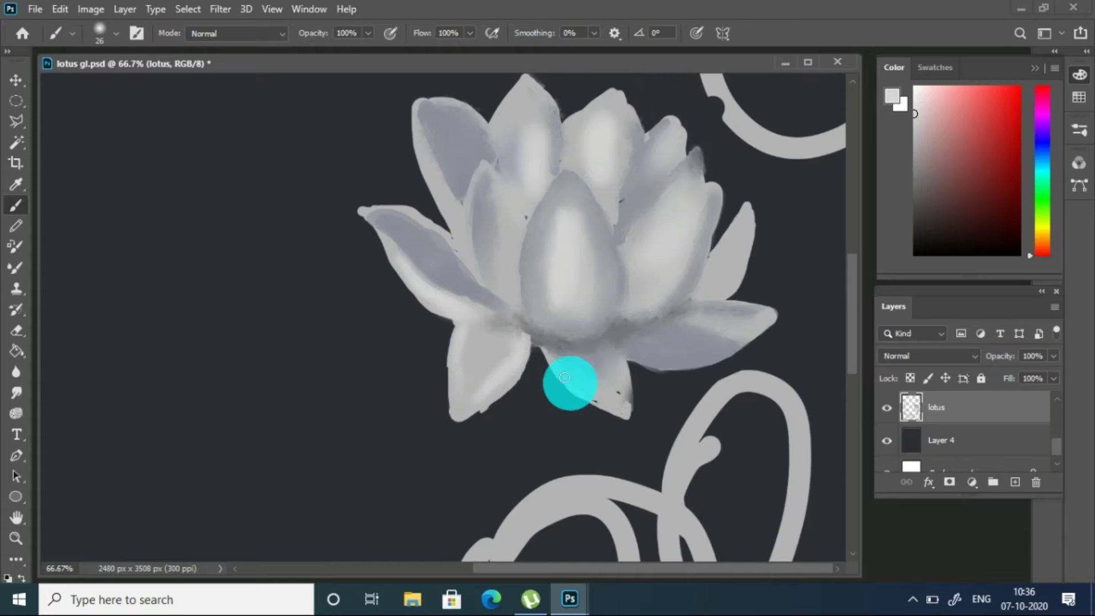
{"action": "mouse_move", "coordinate": [755, 325]}
{"action": "left_mouse_down"}
{"action": "mouse_move", "coordinate": [665, 317]}
{"action": "mouse_move", "coordinate": [737, 344]}
{"action": "left_mouse_up"}
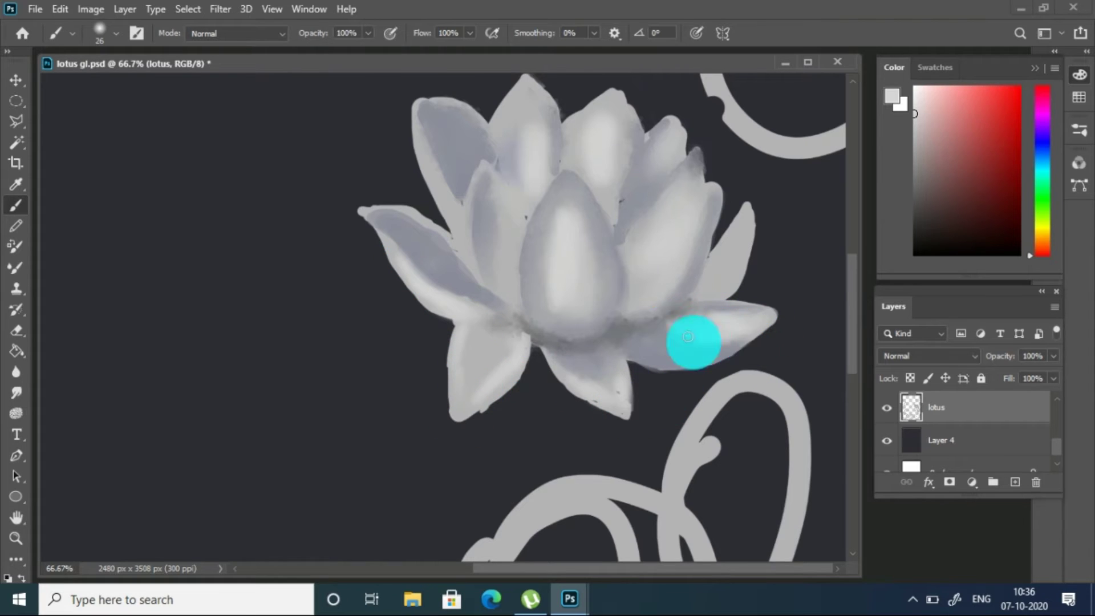
With a brush down to 7 px, repaint the upper-left and top-centre petal edges in lighter grey
{"action": "key", "text": "bracketleft"}
{"action": "left_click_drag", "start_coordinate": [439, 171], "coordinate": [447, 190]}
{"action": "key", "text": "bracketleft"}
{"action": "key", "text": "bracketleft"}
{"action": "key", "text": "bracketleft"}
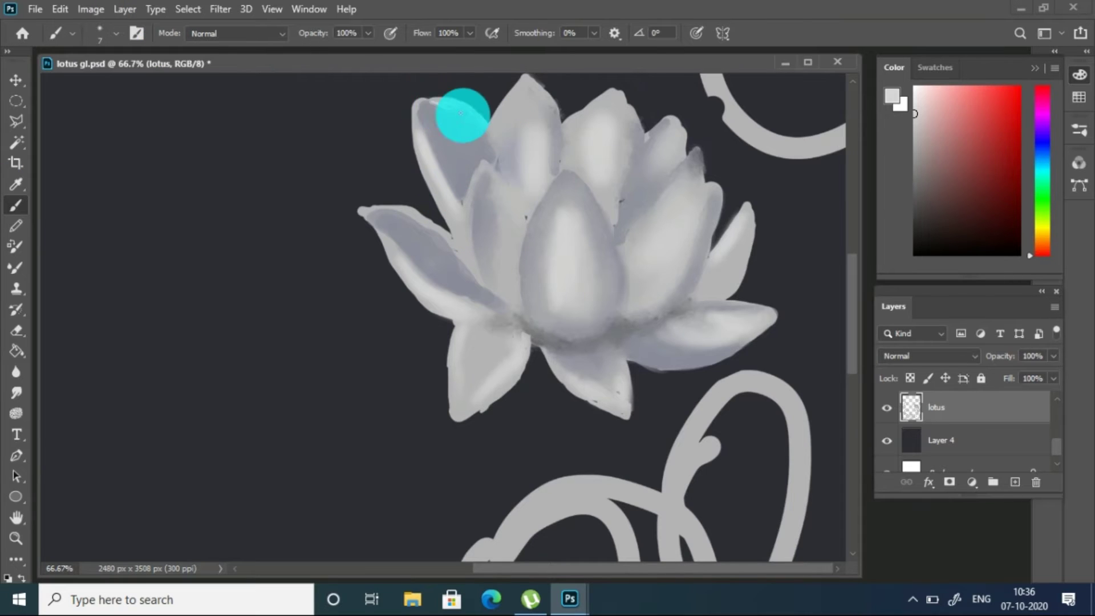
{"action": "mouse_move", "coordinate": [505, 103]}
{"action": "left_mouse_down"}
{"action": "mouse_move", "coordinate": [550, 102]}
{"action": "mouse_move", "coordinate": [533, 151]}
{"action": "mouse_move", "coordinate": [600, 203]}
{"action": "mouse_move", "coordinate": [496, 179]}
{"action": "left_mouse_up"}
{"action": "mouse_move", "coordinate": [525, 226]}
{"action": "left_mouse_down"}
{"action": "mouse_move", "coordinate": [460, 214]}
{"action": "mouse_move", "coordinate": [474, 187]}
{"action": "mouse_move", "coordinate": [528, 246]}
{"action": "mouse_move", "coordinate": [581, 169]}
{"action": "mouse_move", "coordinate": [621, 237]}
{"action": "mouse_move", "coordinate": [694, 225]}
{"action": "left_mouse_up"}
{"action": "left_click", "coordinate": [108, 33]}
{"action": "left_click", "coordinate": [469, 212]}
Trim the right petal's edge against the background with a 10 px eraser
{"action": "key", "text": "e"}
{"action": "right_click", "coordinate": [73, 275]}
{"action": "key", "text": "Escape"}
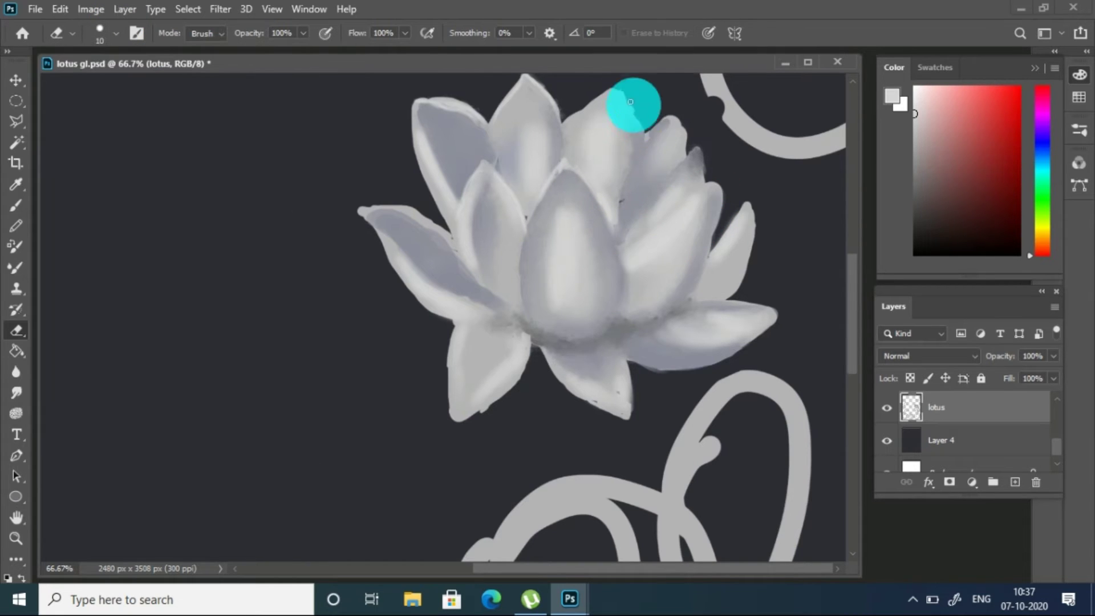
{"action": "mouse_move", "coordinate": [653, 127]}
{"action": "left_mouse_down"}
{"action": "mouse_move", "coordinate": [728, 200]}
{"action": "mouse_move", "coordinate": [728, 166]}
{"action": "mouse_move", "coordinate": [714, 186]}
{"action": "left_mouse_up"}
Sample the grey, zoom out to 33.3%, and start a second flower lower-left
{"action": "key", "text": "b"}
{"action": "left_click", "coordinate": [697, 183], "text": "alt"}
{"action": "key", "text": "ctrl+minus"}
{"action": "mouse_move", "coordinate": [281, 394]}
{"action": "left_mouse_down"}
{"action": "mouse_move", "coordinate": [317, 375]}
{"action": "mouse_move", "coordinate": [284, 437]}
{"action": "mouse_move", "coordinate": [302, 393]}
{"action": "mouse_move", "coordinate": [291, 429]}
{"action": "mouse_move", "coordinate": [232, 460]}
{"action": "mouse_move", "coordinate": [265, 465]}
{"action": "mouse_move", "coordinate": [253, 461]}
{"action": "left_mouse_up"}
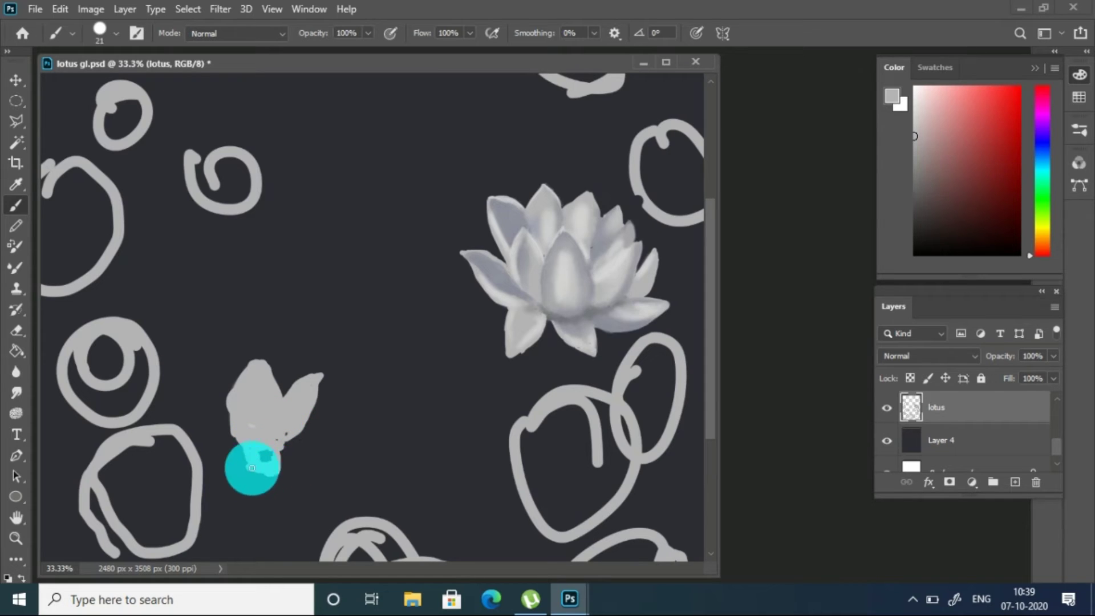
Extend the second flower's grey base upward and shrink the brush for finer petals
{"action": "mouse_move", "coordinate": [254, 476]}
{"action": "left_mouse_down"}
{"action": "mouse_move", "coordinate": [313, 440]}
{"action": "mouse_move", "coordinate": [227, 457]}
{"action": "mouse_move", "coordinate": [196, 424]}
{"action": "mouse_move", "coordinate": [233, 419]}
{"action": "mouse_move", "coordinate": [239, 361]}
{"action": "mouse_move", "coordinate": [230, 372]}
{"action": "left_mouse_up"}
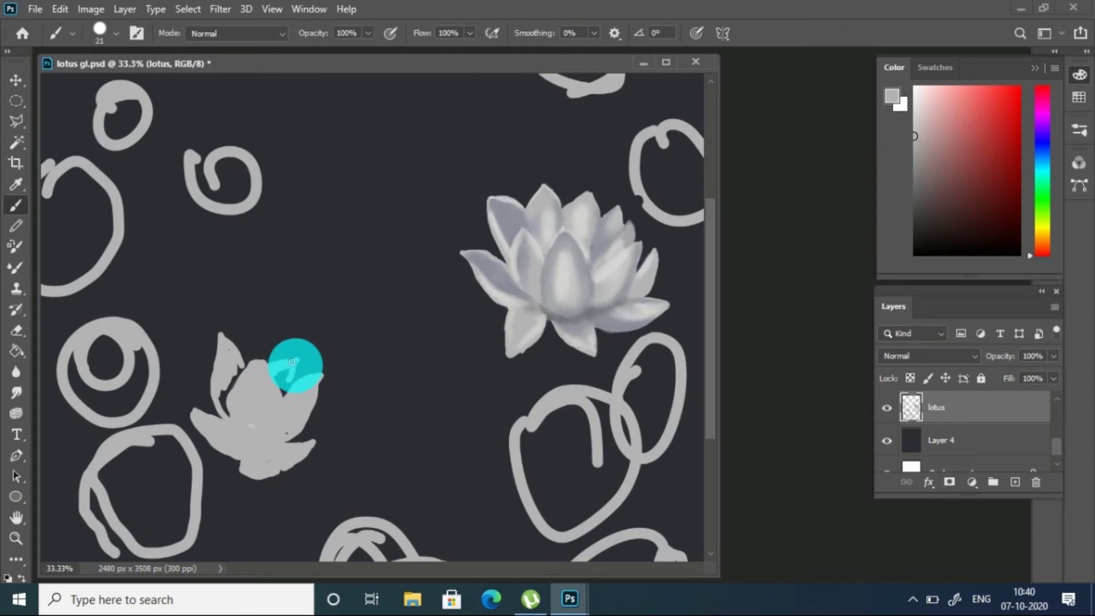
{"action": "right_click", "coordinate": [121, 63]}
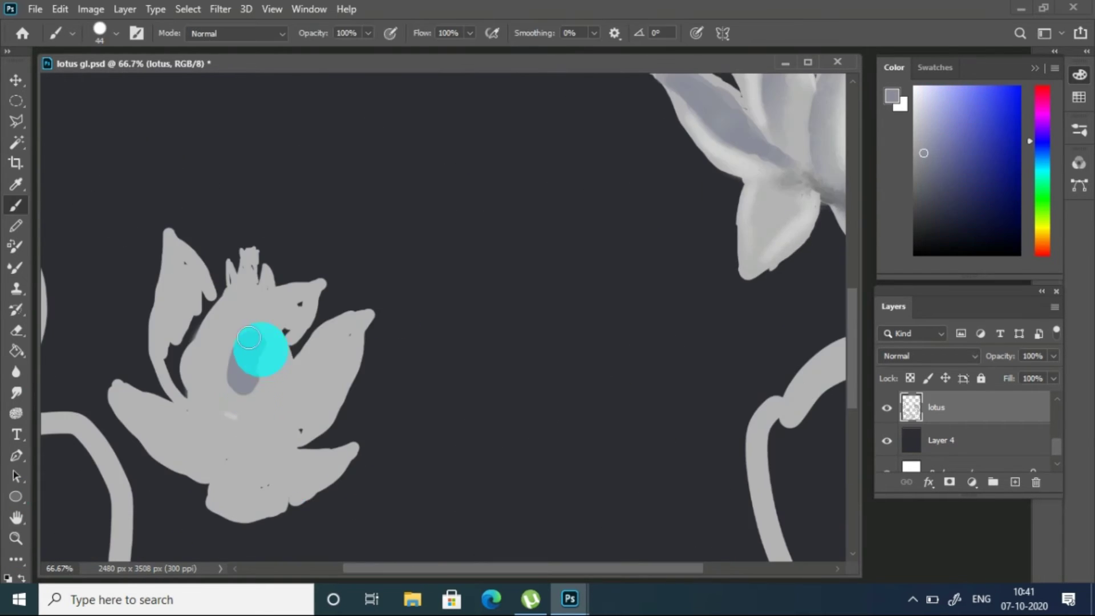
Paint grey-blue shading on the second lotus's centre, left, right, lower and upper-left petals
{"action": "left_click_drag", "start_coordinate": [247, 369], "coordinate": [251, 436]}
{"action": "left_click", "coordinate": [224, 496]}
{"action": "left_click_drag", "start_coordinate": [135, 405], "coordinate": [176, 419]}
{"action": "mouse_move", "coordinate": [315, 365]}
{"action": "left_mouse_down"}
{"action": "mouse_move", "coordinate": [312, 387]}
{"action": "mouse_move", "coordinate": [318, 379]}
{"action": "left_mouse_up"}
{"action": "left_click_drag", "start_coordinate": [313, 484], "coordinate": [342, 472]}
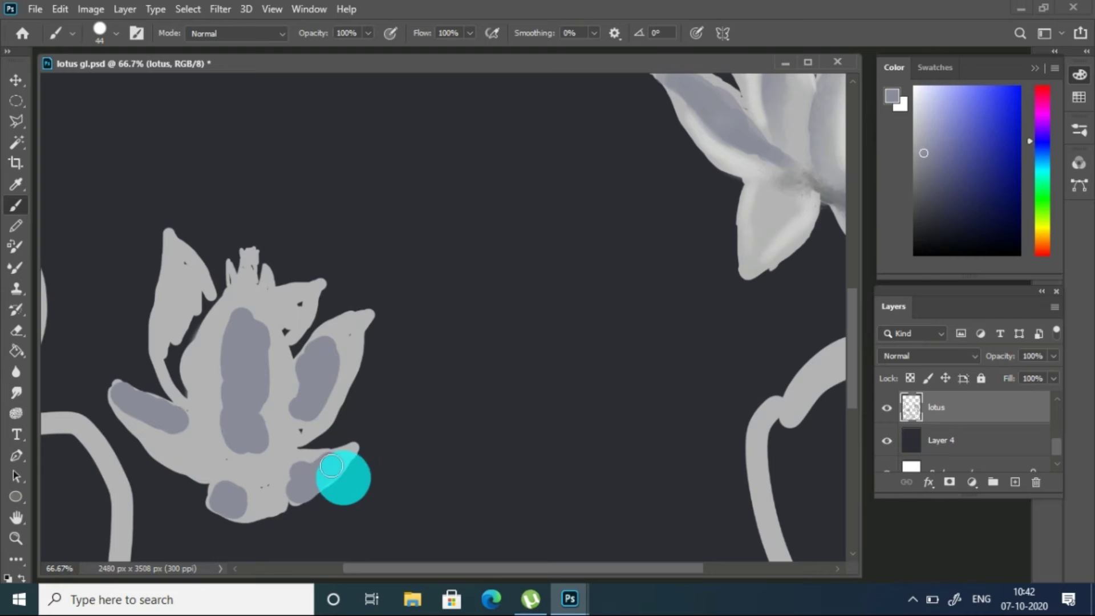
{"action": "left_click", "coordinate": [243, 319]}
{"action": "mouse_move", "coordinate": [169, 297]}
{"action": "left_mouse_down"}
{"action": "mouse_move", "coordinate": [189, 342]}
{"action": "mouse_move", "coordinate": [165, 337]}
{"action": "mouse_move", "coordinate": [195, 274]}
{"action": "left_mouse_up"}
With a 12 px brush, add grey-blue strokes at the base and darker purple petal strokes
{"action": "left_click", "coordinate": [117, 33]}
{"action": "left_click", "coordinate": [170, 370]}
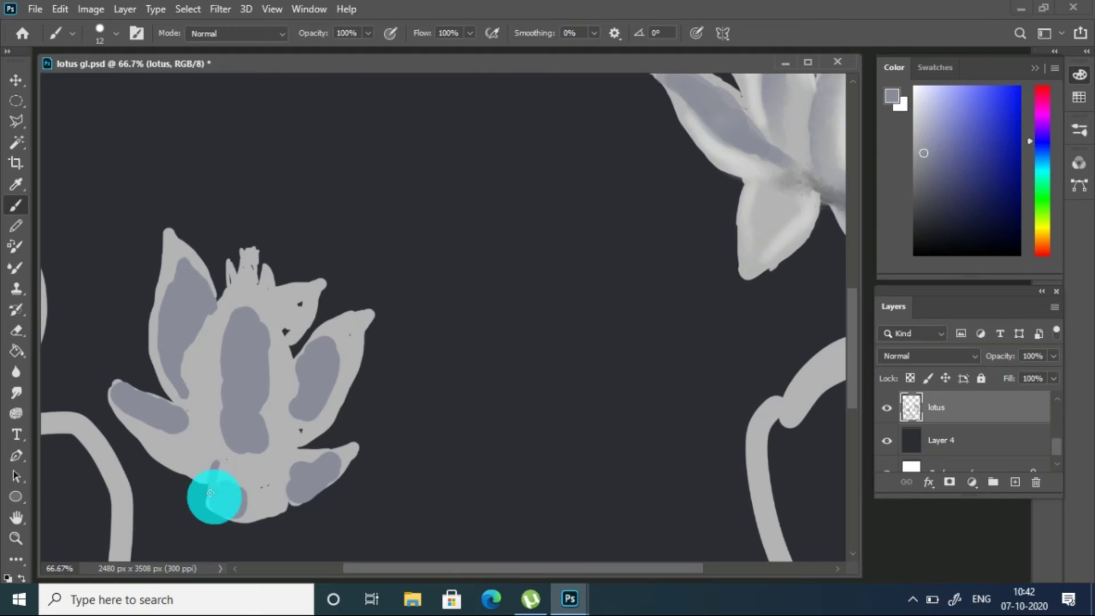
{"action": "left_click_drag", "start_coordinate": [209, 493], "coordinate": [286, 486]}
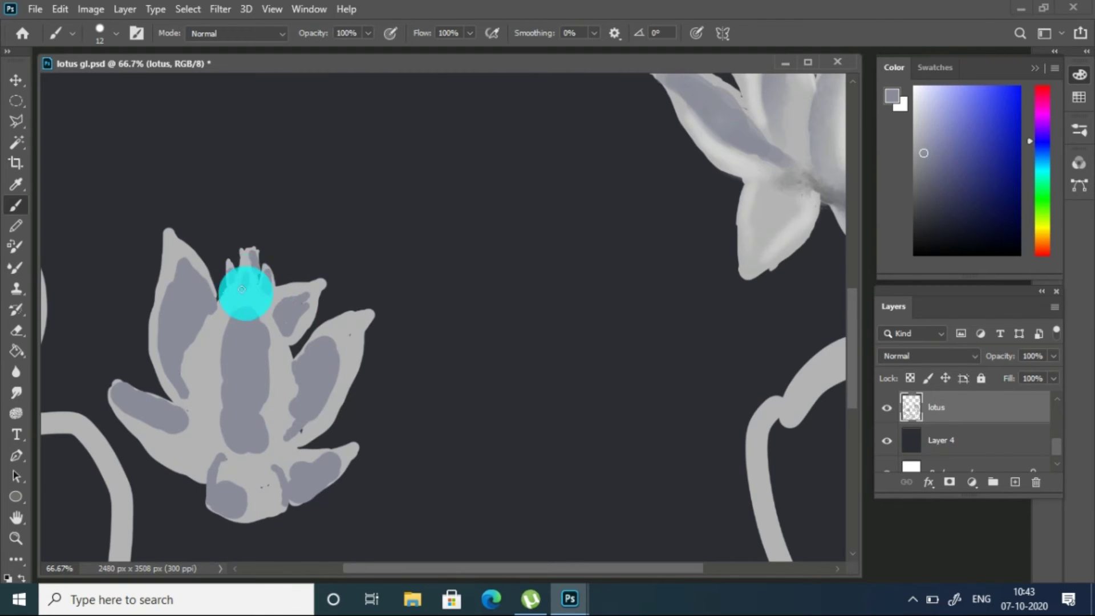
{"action": "left_click_drag", "start_coordinate": [216, 327], "coordinate": [195, 373]}
{"action": "left_click_drag", "start_coordinate": [168, 243], "coordinate": [173, 263]}
{"action": "left_click_drag", "start_coordinate": [148, 438], "coordinate": [194, 461]}
{"action": "mouse_move", "coordinate": [225, 469]}
{"action": "left_mouse_down"}
{"action": "mouse_move", "coordinate": [268, 499]}
{"action": "mouse_move", "coordinate": [328, 421]}
{"action": "left_mouse_up"}
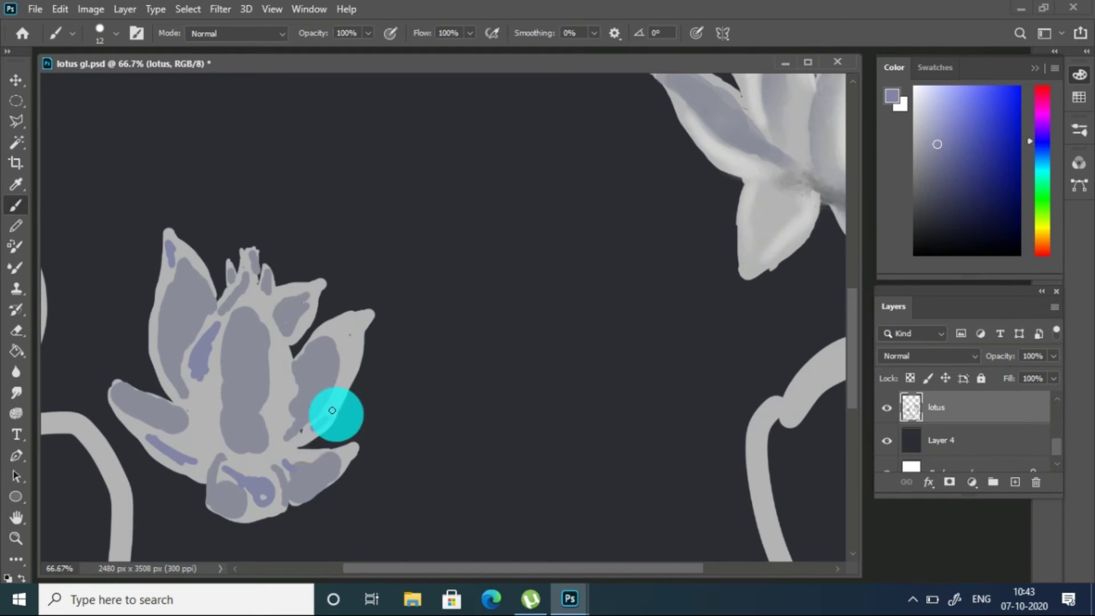
Paint dark strokes on the right and lower-right petals, then smudge a light streak up the centre
{"action": "left_click", "coordinate": [917, 192]}
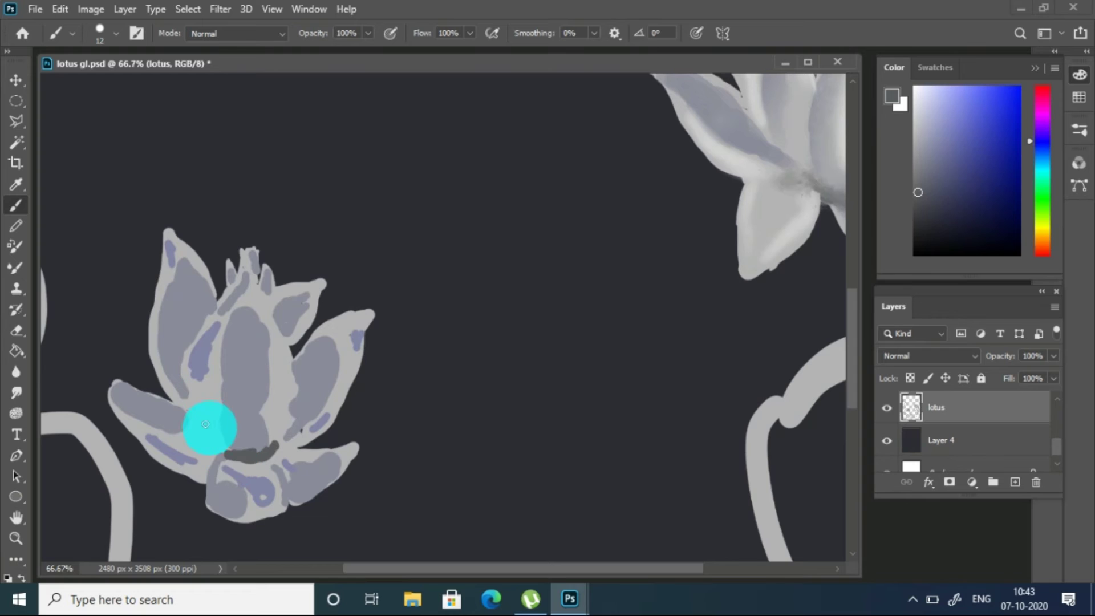
{"action": "left_click_drag", "start_coordinate": [300, 384], "coordinate": [297, 419]}
{"action": "left_click_drag", "start_coordinate": [285, 459], "coordinate": [313, 463]}
{"action": "left_click", "coordinate": [16, 392]}
{"action": "mouse_move", "coordinate": [237, 418]}
{"action": "left_mouse_down"}
{"action": "mouse_move", "coordinate": [268, 344]}
{"action": "mouse_move", "coordinate": [220, 391]}
{"action": "mouse_move", "coordinate": [300, 379]}
{"action": "mouse_move", "coordinate": [286, 422]}
{"action": "left_mouse_up"}
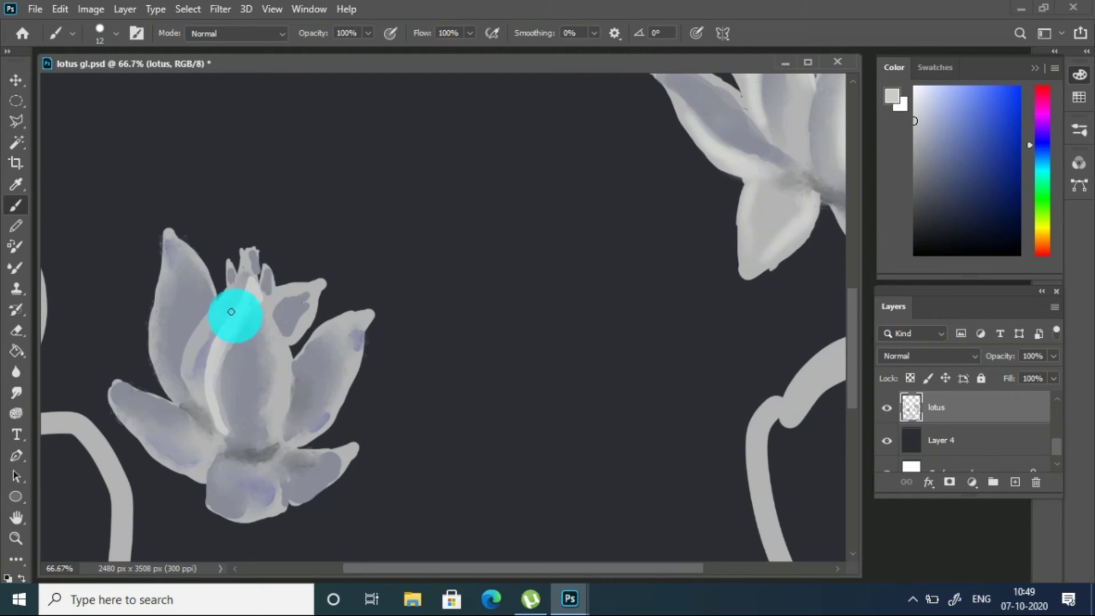
Set a 7 px brush and smudge-soften the left and central petal edges
{"action": "left_click", "coordinate": [33, 210]}
{"action": "left_click", "coordinate": [98, 47]}
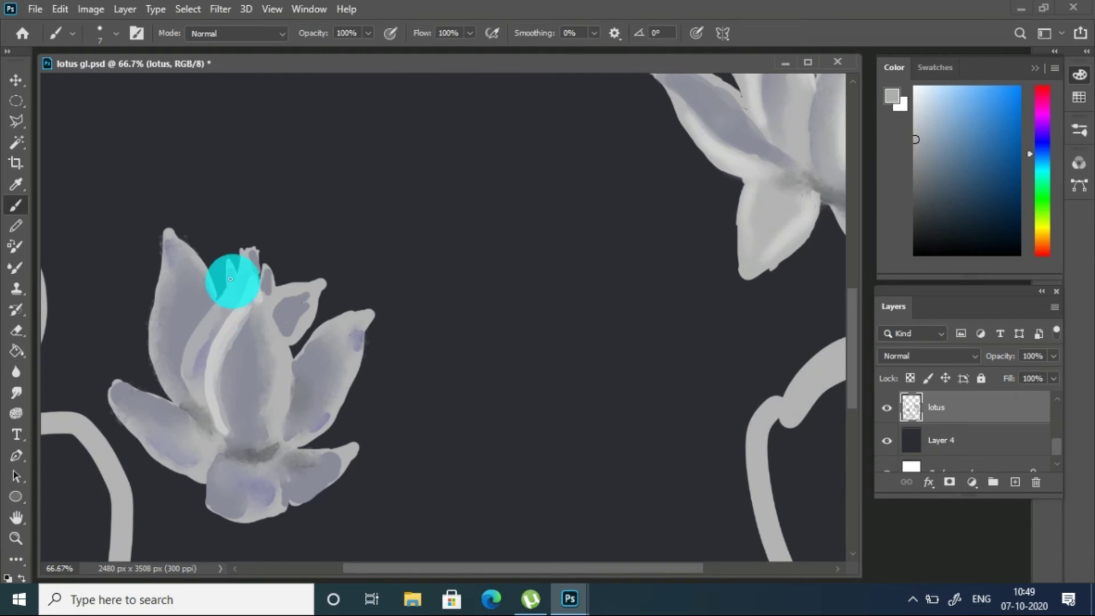
{"action": "left_click", "coordinate": [16, 392]}
{"action": "left_click_drag", "start_coordinate": [200, 342], "coordinate": [201, 372]}
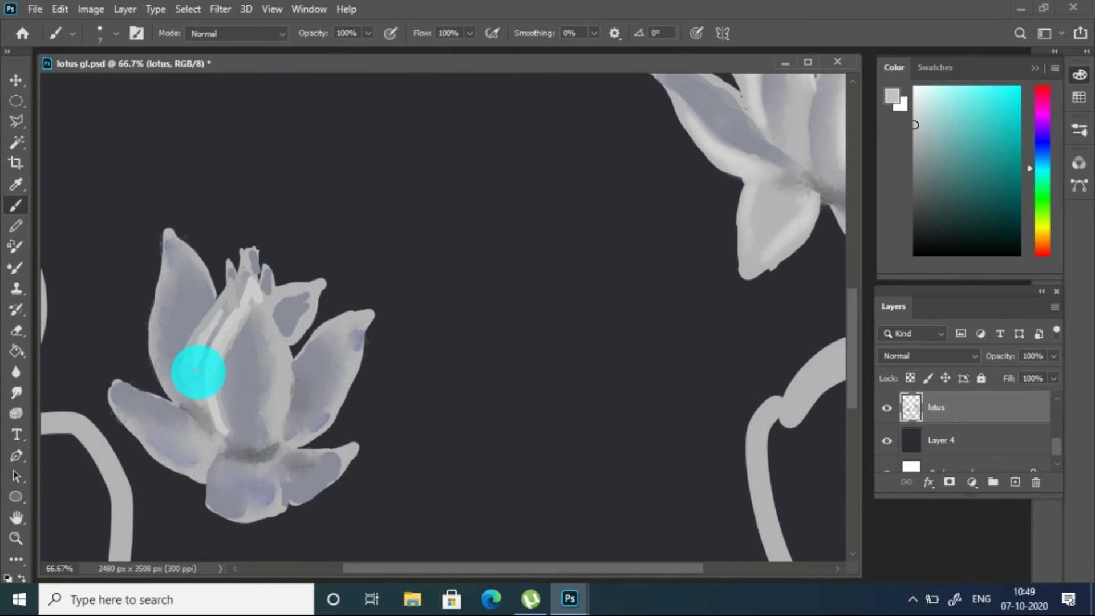
{"action": "mouse_move", "coordinate": [255, 323]}
{"action": "left_mouse_down"}
{"action": "mouse_move", "coordinate": [232, 416]}
{"action": "mouse_move", "coordinate": [276, 374]}
{"action": "mouse_move", "coordinate": [286, 296]}
{"action": "mouse_move", "coordinate": [292, 330]}
{"action": "left_mouse_up"}
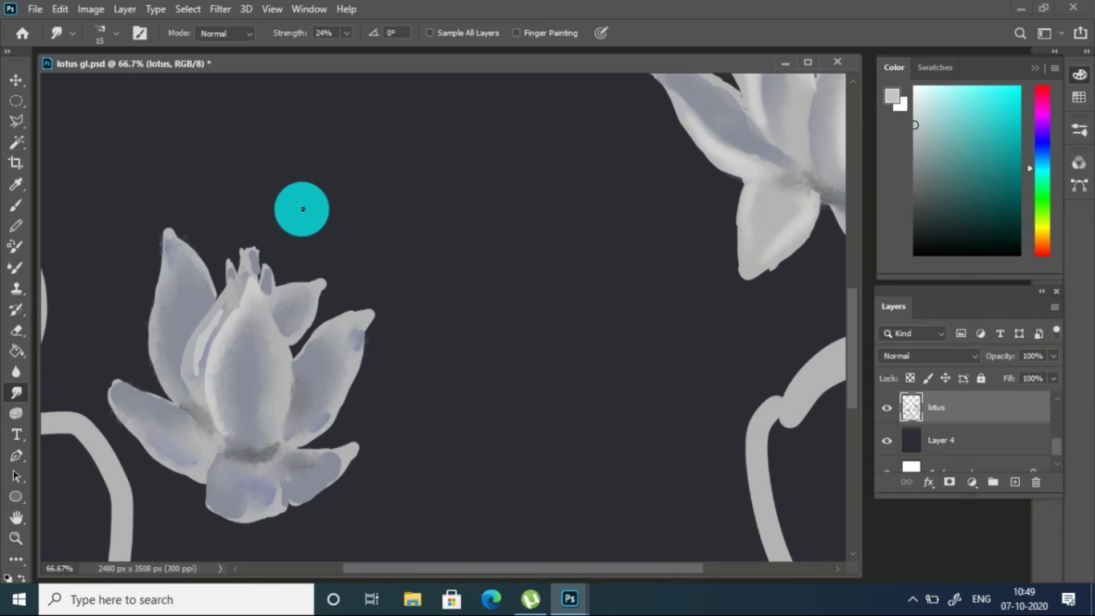
Sharpen the upper-right petal tip in lavender grey and blend petal edges from right to lower-left
{"action": "left_click", "coordinate": [16, 184]}
{"action": "key", "text": "b"}
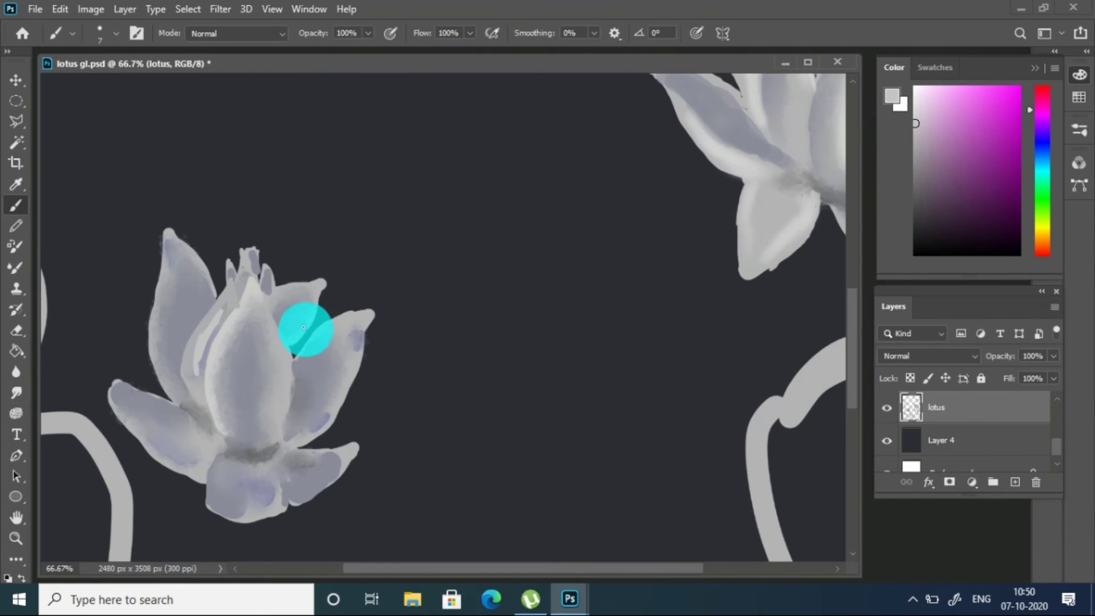
{"action": "mouse_move", "coordinate": [291, 348]}
{"action": "left_mouse_down"}
{"action": "mouse_move", "coordinate": [325, 281]}
{"action": "mouse_move", "coordinate": [305, 300]}
{"action": "left_mouse_up"}
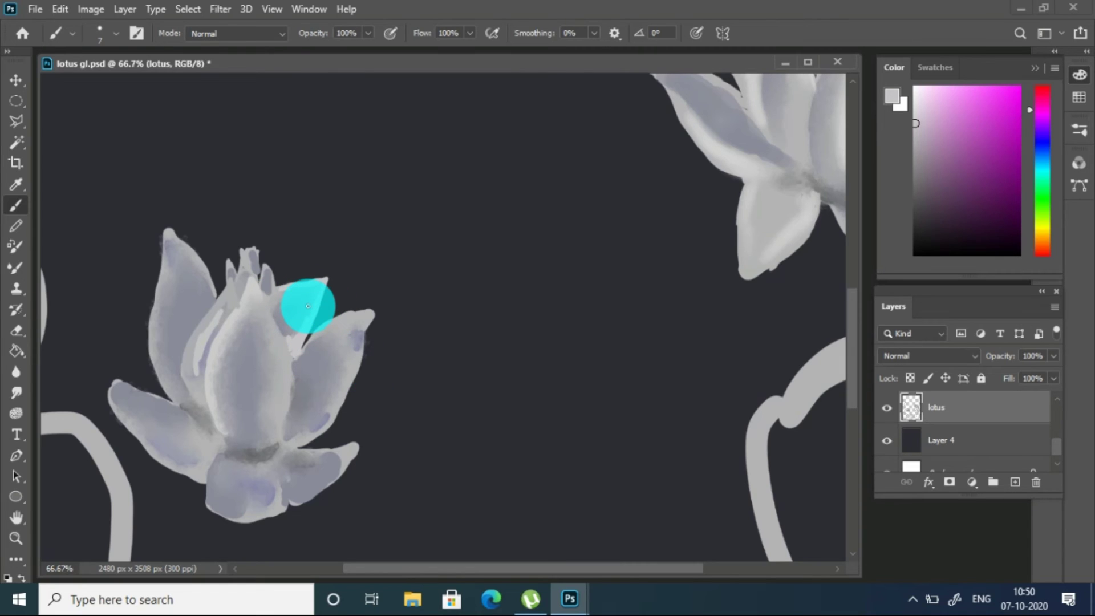
{"action": "left_click", "coordinate": [16, 392]}
{"action": "mouse_move", "coordinate": [350, 358]}
{"action": "left_mouse_down"}
{"action": "mouse_move", "coordinate": [342, 459]}
{"action": "mouse_move", "coordinate": [289, 481]}
{"action": "mouse_move", "coordinate": [199, 446]}
{"action": "left_mouse_up"}
Sample a light colour from the flower and paint a light stroke along its base
{"action": "left_click", "coordinate": [17, 184]}
{"action": "left_click", "coordinate": [220, 317]}
{"action": "left_click", "coordinate": [16, 205]}
{"action": "mouse_move", "coordinate": [227, 505]}
{"action": "left_mouse_down"}
{"action": "mouse_move", "coordinate": [232, 513]}
{"action": "mouse_move", "coordinate": [358, 445]}
{"action": "mouse_move", "coordinate": [309, 483]}
{"action": "left_mouse_up"}
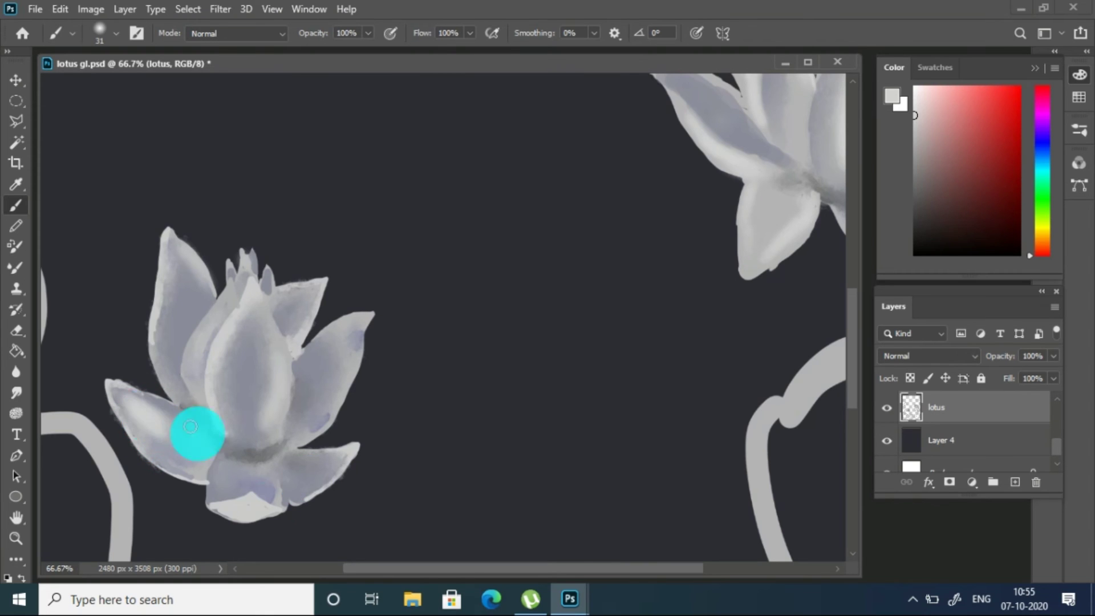
{"action": "left_click", "coordinate": [116, 33]}
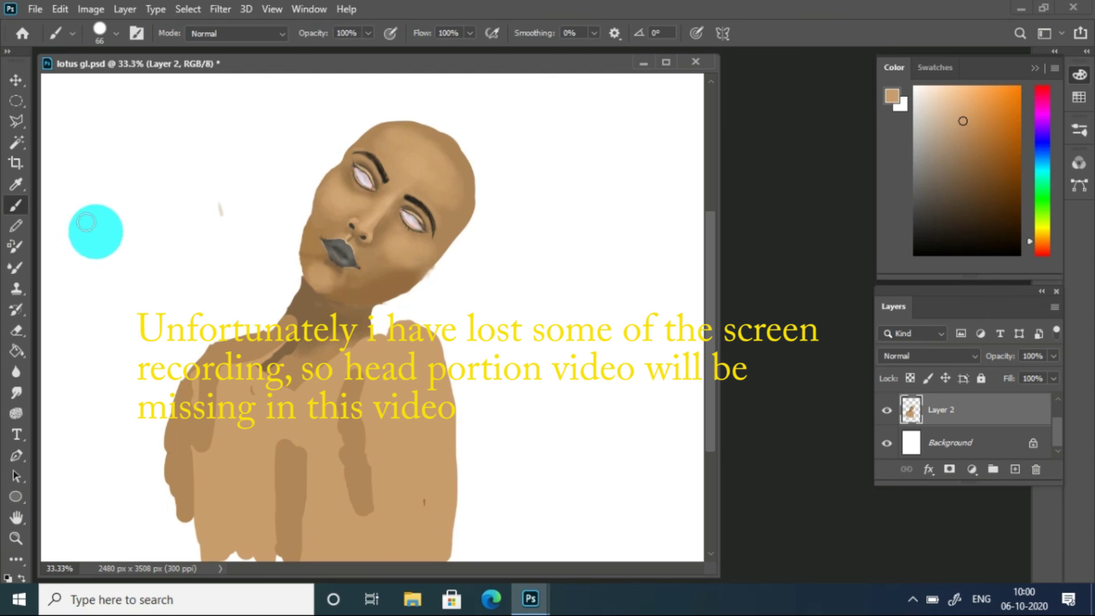
Paint a darker tan shadow on the shoulder and neck with a 26 px Hard Round Pressure Opacity brush
{"action": "left_click", "coordinate": [16, 183]}
{"action": "left_click", "coordinate": [306, 361]}
{"action": "key", "text": "b"}
{"action": "left_click", "coordinate": [116, 33]}
{"action": "left_click", "coordinate": [123, 353]}
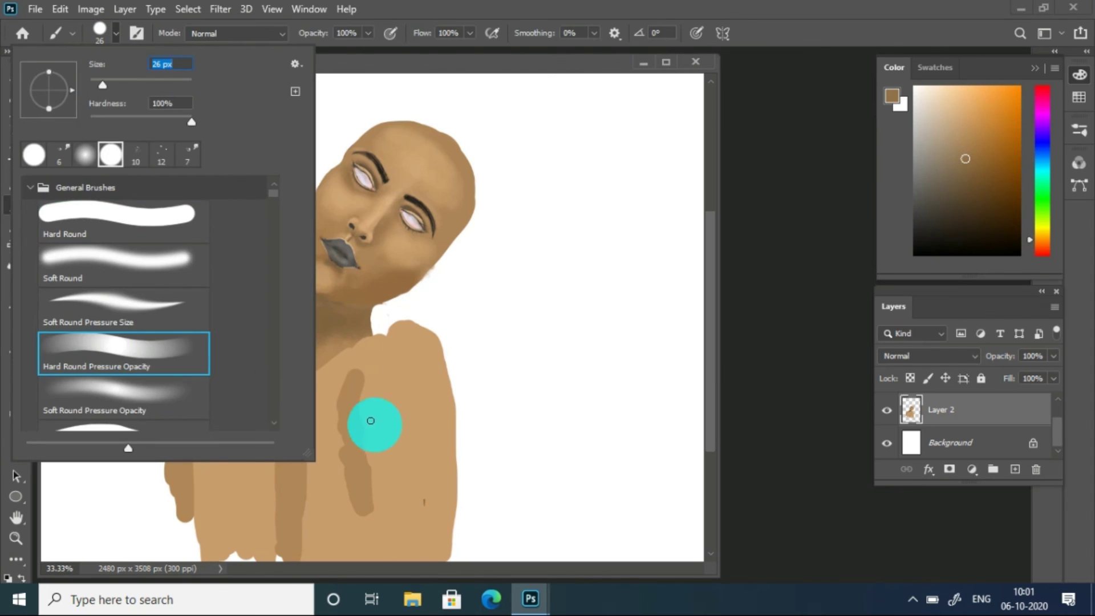
{"action": "left_click", "coordinate": [371, 421]}
{"action": "mouse_move", "coordinate": [367, 435]}
{"action": "left_mouse_down"}
{"action": "mouse_move", "coordinate": [378, 366]}
{"action": "mouse_move", "coordinate": [383, 384]}
{"action": "mouse_move", "coordinate": [298, 382]}
{"action": "left_mouse_up"}
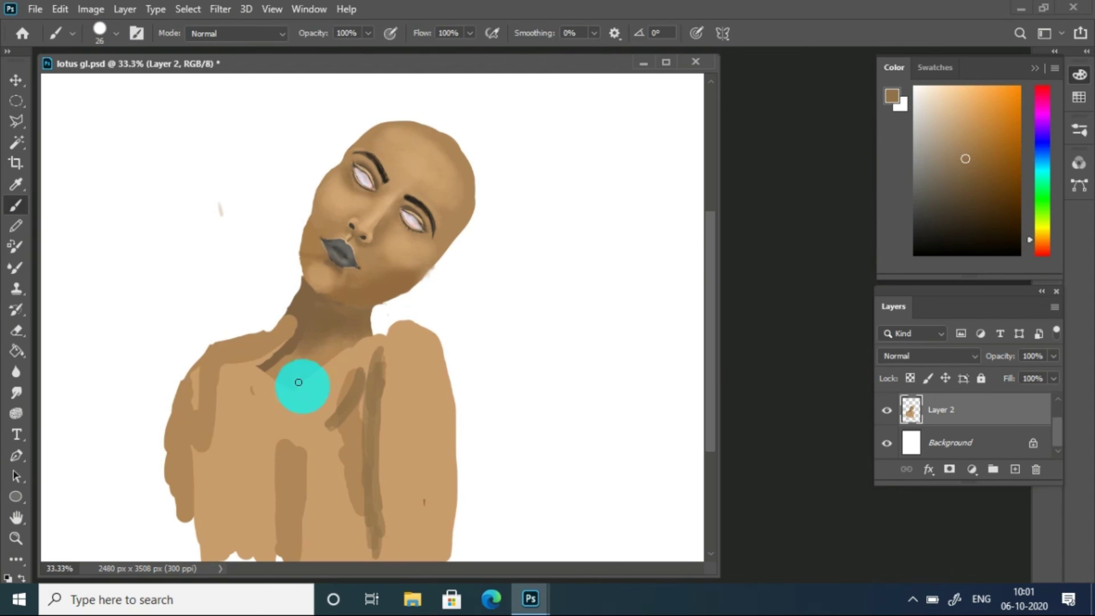
Blend lighter sampled tan tones over the dark chest stroke
{"action": "left_click", "coordinate": [16, 184]}
{"action": "left_click", "coordinate": [289, 393]}
{"action": "key", "text": "b"}
{"action": "left_click_drag", "start_coordinate": [293, 390], "coordinate": [293, 495]}
{"action": "left_click", "coordinate": [16, 184]}
{"action": "left_click", "coordinate": [340, 409]}
{"action": "key", "text": "b"}
{"action": "left_click_drag", "start_coordinate": [274, 452], "coordinate": [287, 482]}
Repaint the chest stroke and left shoulder in a darker sampled tan
{"action": "left_click", "coordinate": [16, 184]}
{"action": "left_click", "coordinate": [367, 431]}
{"action": "key", "text": "b"}
{"action": "left_click_drag", "start_coordinate": [292, 439], "coordinate": [293, 530]}
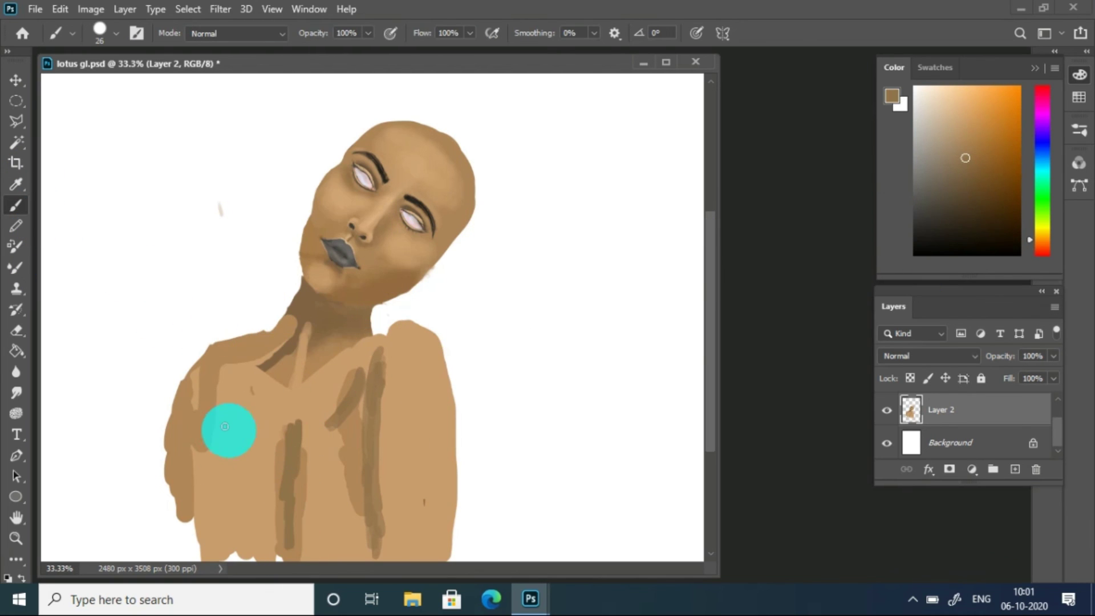
{"action": "mouse_move", "coordinate": [208, 350]}
{"action": "left_mouse_down"}
{"action": "mouse_move", "coordinate": [187, 365]}
{"action": "mouse_move", "coordinate": [208, 501]}
{"action": "left_mouse_up"}
Smudge the upper arm and body strokes together into soft tonal shading
{"action": "left_click", "coordinate": [16, 184]}
{"action": "left_click", "coordinate": [206, 425]}
{"action": "key", "text": "b"}
{"action": "key", "text": "i"}
{"action": "left_click", "coordinate": [224, 410]}
{"action": "key", "text": "r"}
{"action": "mouse_move", "coordinate": [156, 386]}
{"action": "left_mouse_down"}
{"action": "mouse_move", "coordinate": [226, 376]}
{"action": "mouse_move", "coordinate": [195, 447]}
{"action": "mouse_move", "coordinate": [211, 381]}
{"action": "mouse_move", "coordinate": [244, 361]}
{"action": "mouse_move", "coordinate": [262, 379]}
{"action": "mouse_move", "coordinate": [298, 320]}
{"action": "mouse_move", "coordinate": [285, 353]}
{"action": "mouse_move", "coordinate": [359, 378]}
{"action": "mouse_move", "coordinate": [359, 345]}
{"action": "mouse_move", "coordinate": [350, 359]}
{"action": "mouse_move", "coordinate": [318, 324]}
{"action": "mouse_move", "coordinate": [210, 441]}
{"action": "mouse_move", "coordinate": [205, 524]}
{"action": "mouse_move", "coordinate": [190, 432]}
{"action": "mouse_move", "coordinate": [169, 460]}
{"action": "mouse_move", "coordinate": [36, 190]}
{"action": "left_mouse_up"}
{"action": "left_click", "coordinate": [19, 185]}
{"action": "left_click", "coordinate": [184, 420]}
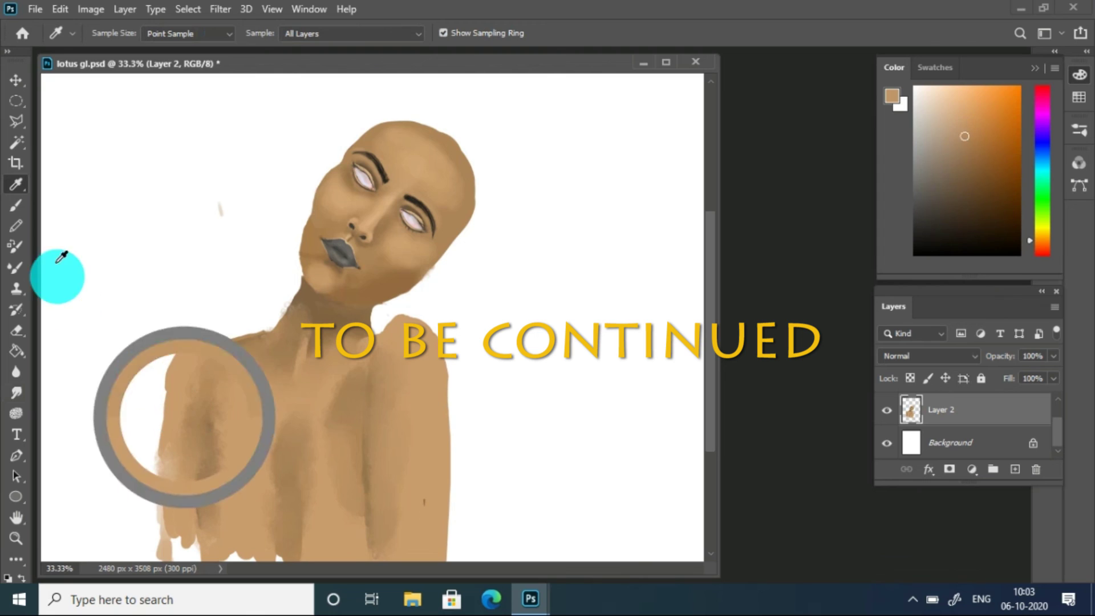